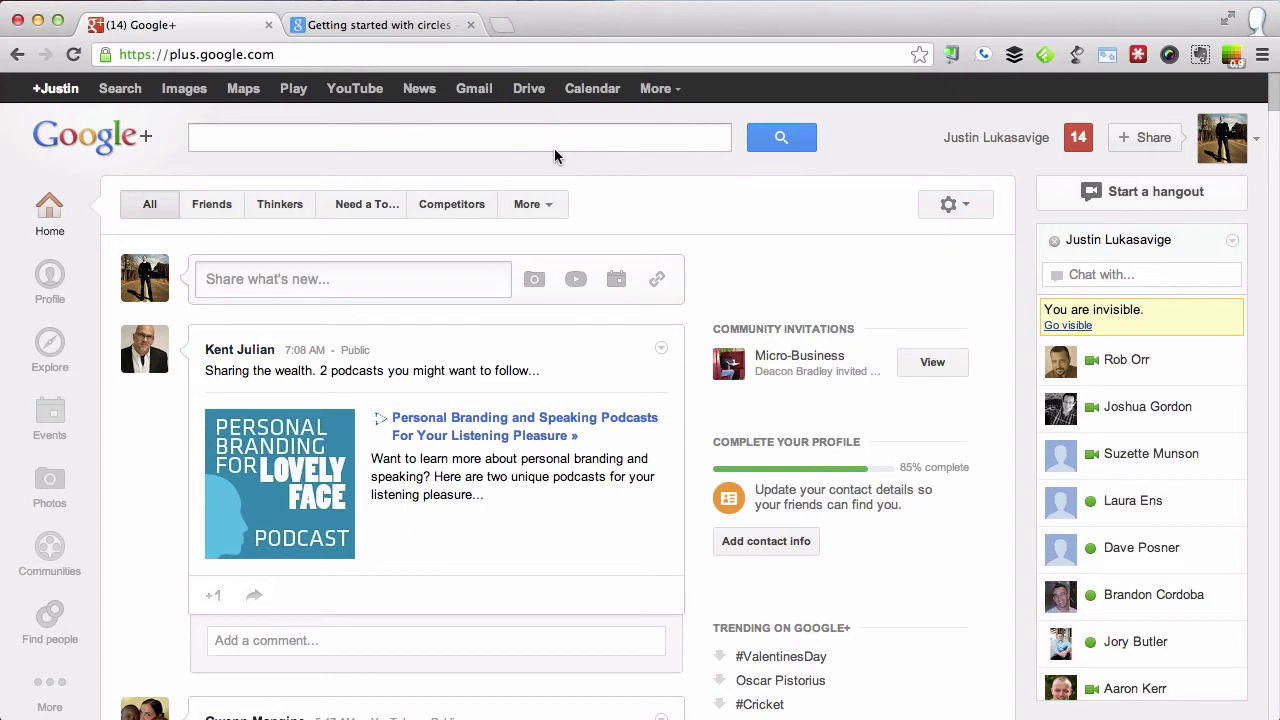
# Open the Find people page and browse everyone in your circles.
pyautogui.click(45, 622)
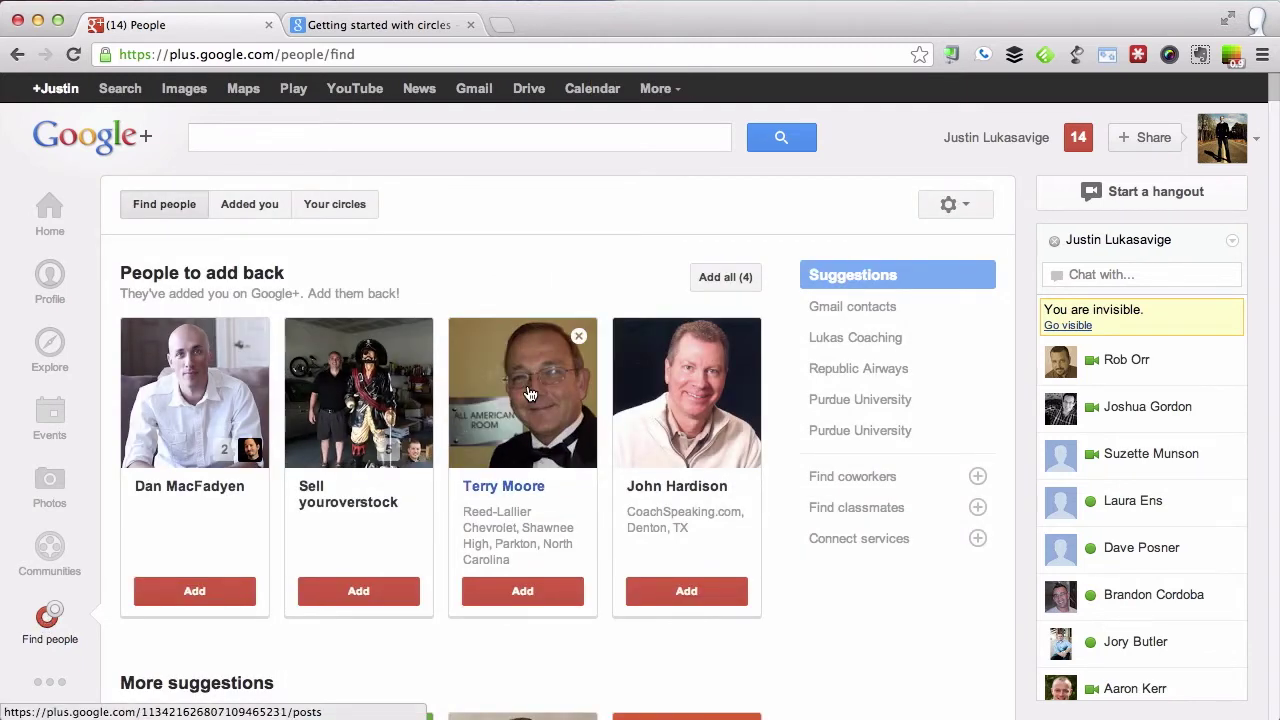
pyautogui.click(313, 203)
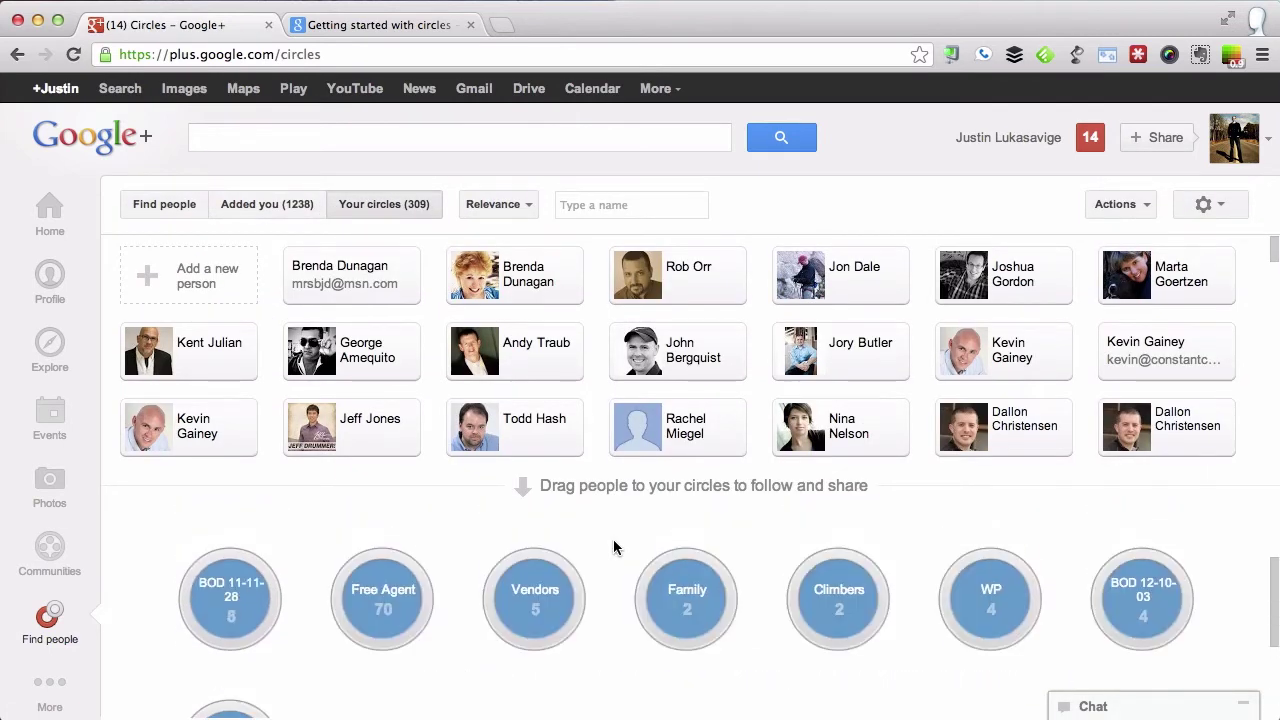
pyautogui.moveTo(233, 587)
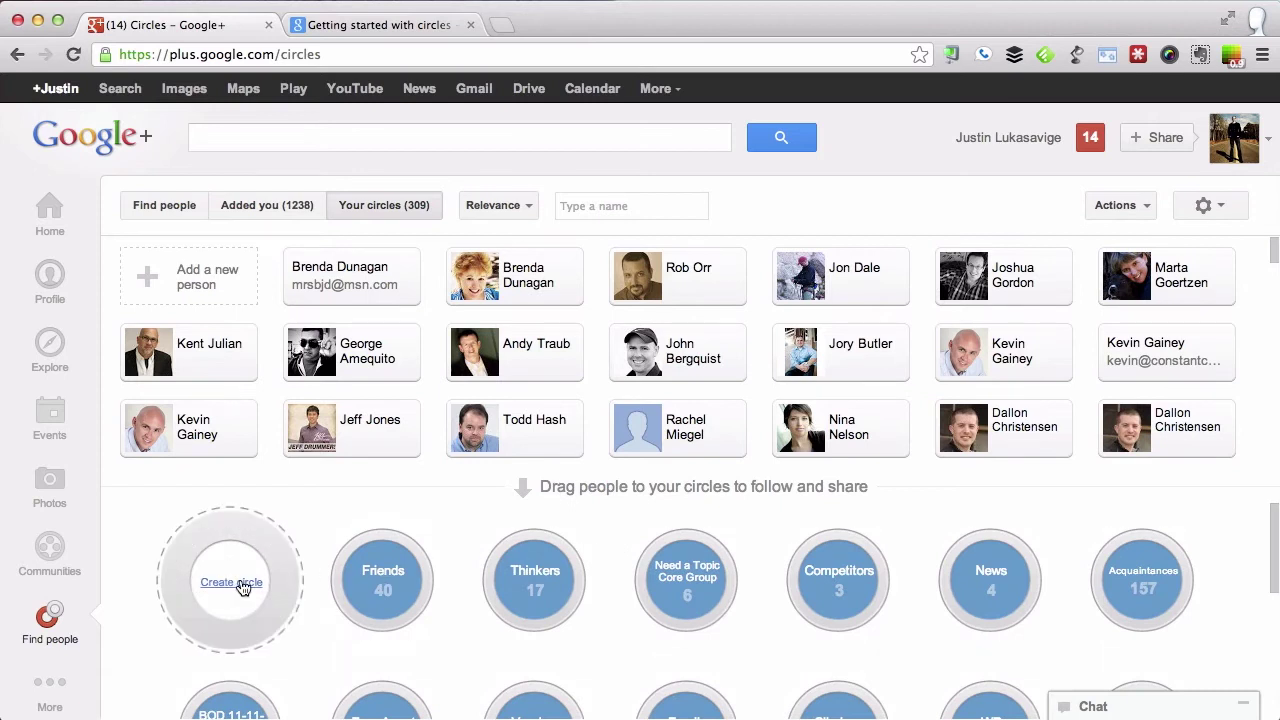
pyautogui.scroll(-10, 500, 430)
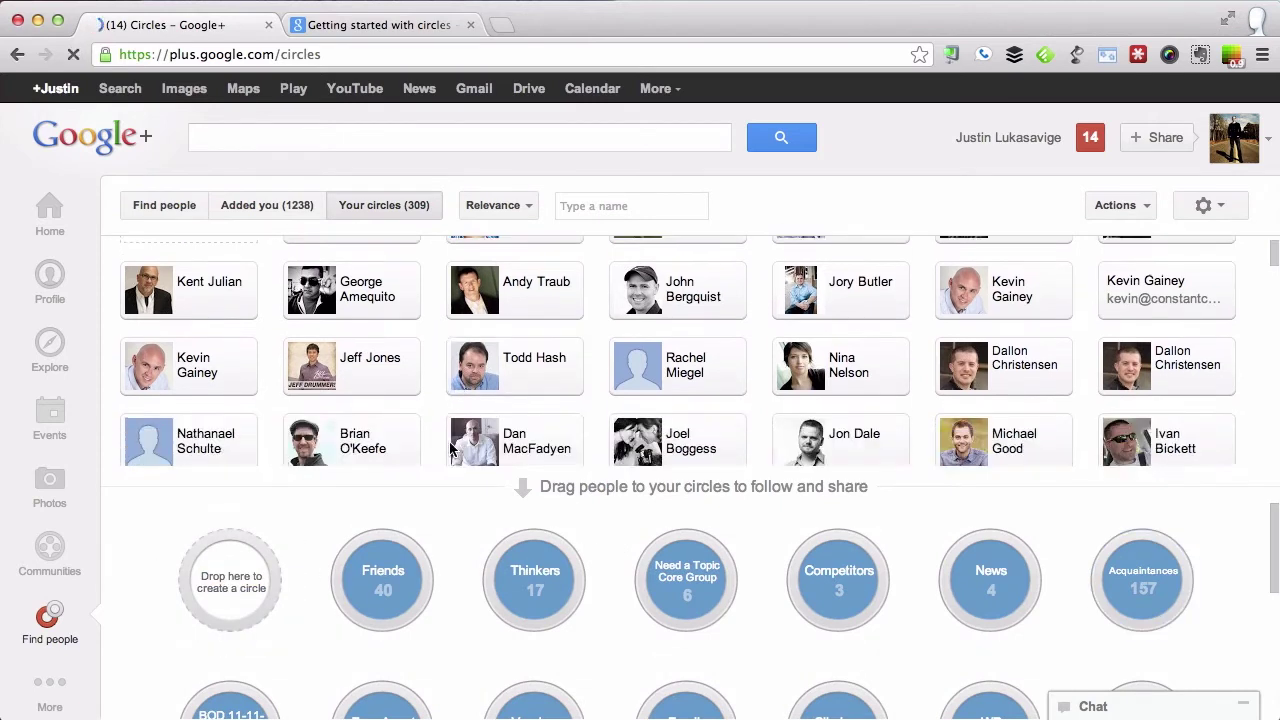
pyautogui.scroll(-15, 458, 452)
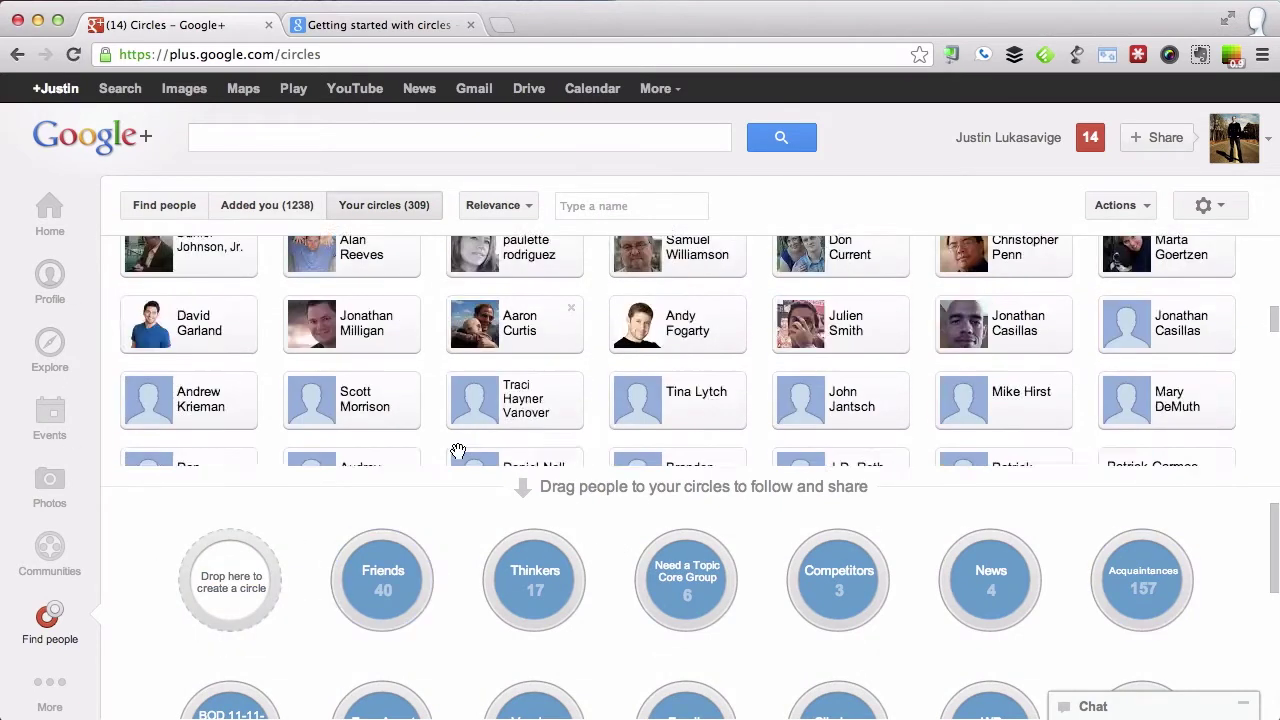
# Drag a contact into the Thinkers circle and group two contacts into a new circle.
pyautogui.moveTo(516, 427); pyautogui.dragTo(686, 373)
pyautogui.scroll(-3, 686, 373)
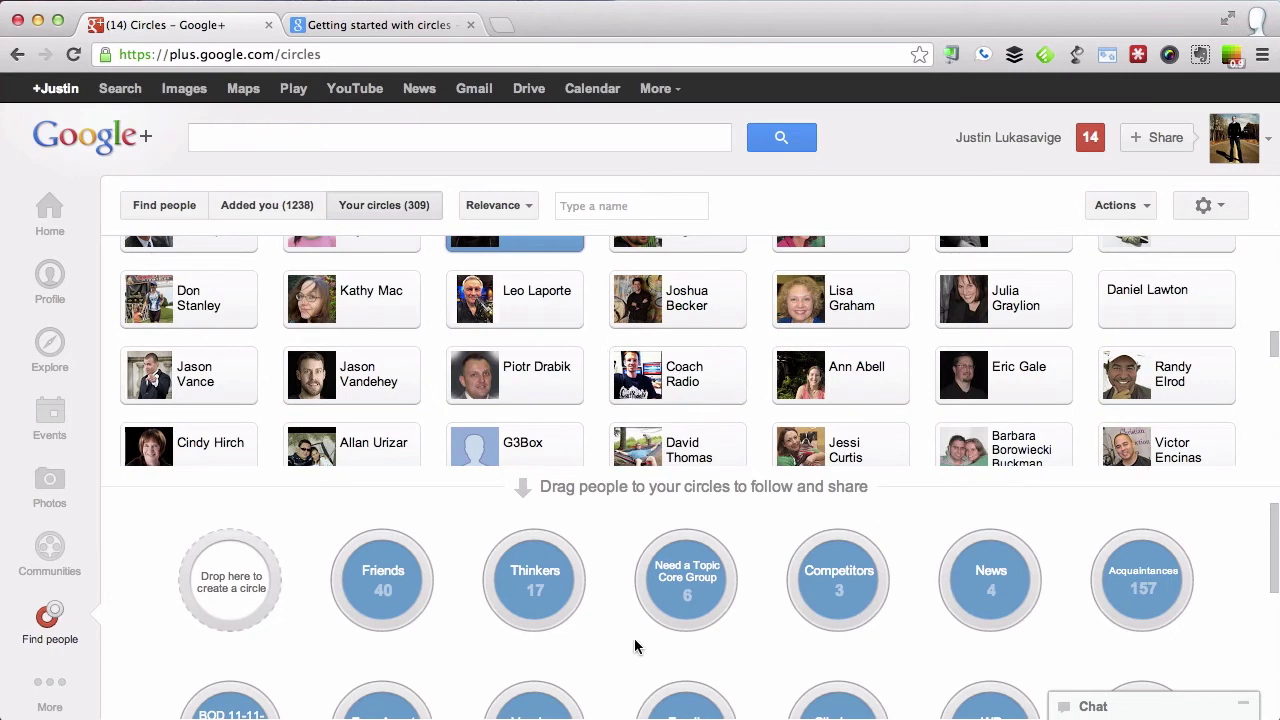
pyautogui.scroll(-5, 634, 646)
pyautogui.scroll(5, 634, 646)
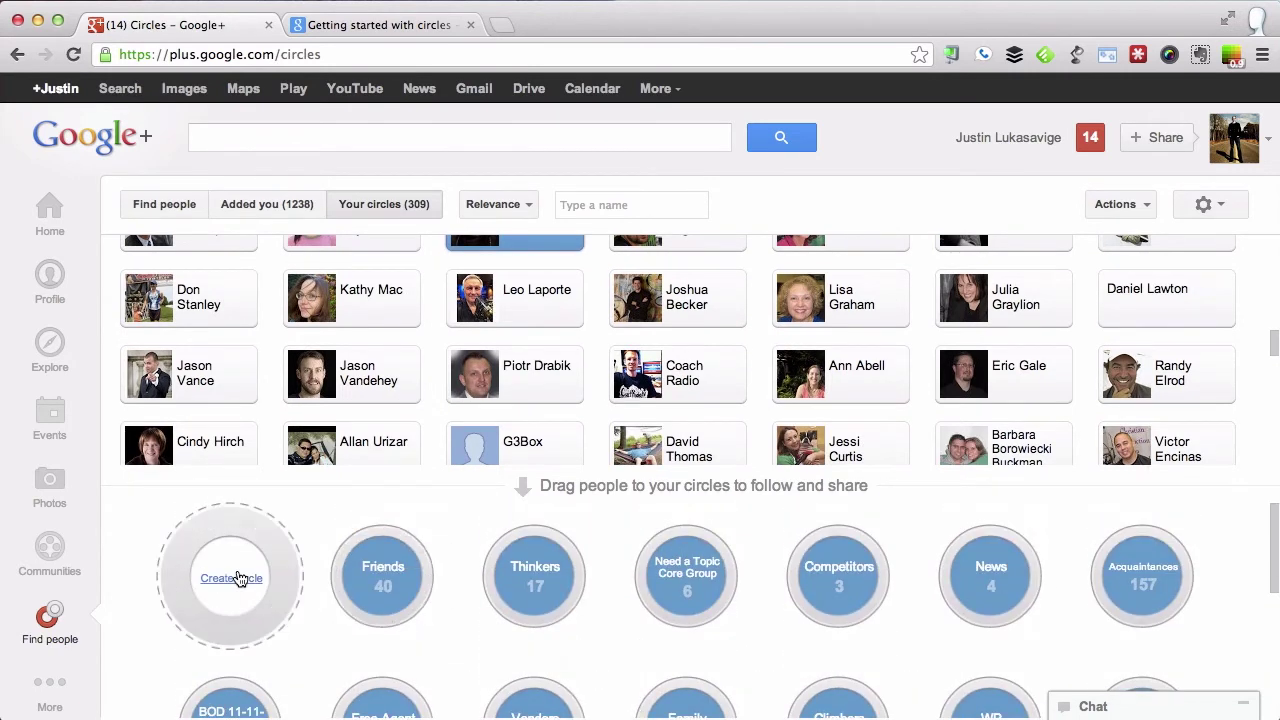
pyautogui.click(352, 443)
pyautogui.moveTo(352, 443)
pyautogui.mouseDown()
pyautogui.moveTo(330, 495)
pyautogui.moveTo(258, 575)
pyautogui.moveTo(355, 428)
pyautogui.mouseUp()
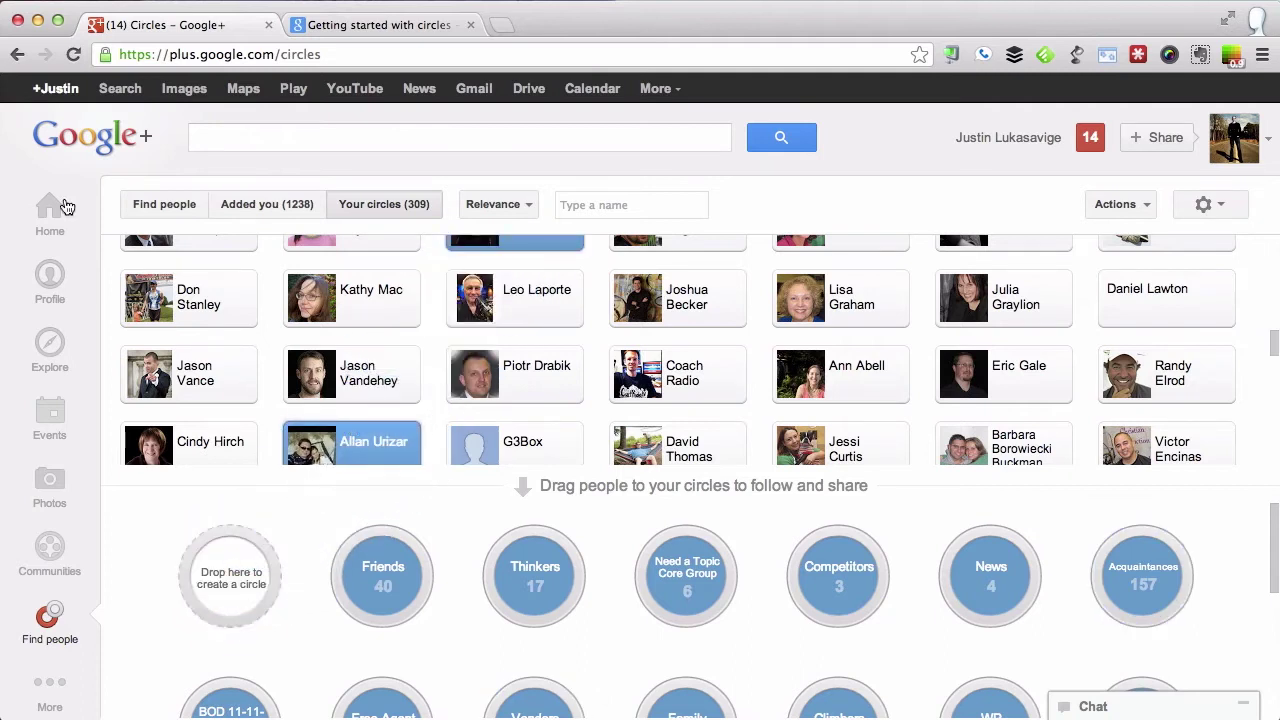
pyautogui.click(48, 213)
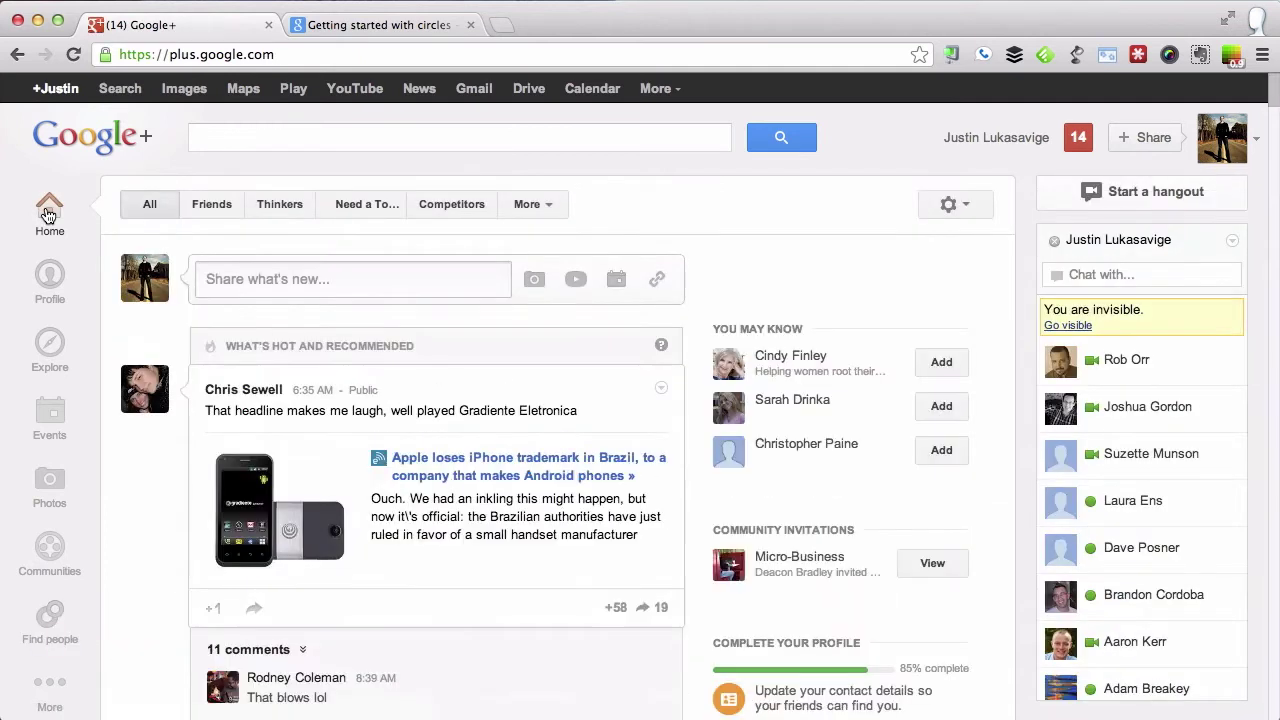
# Begin a new hangout, add the BOD 11-11-28 circle as invitees, then remove it.
pyautogui.click(1132, 189)
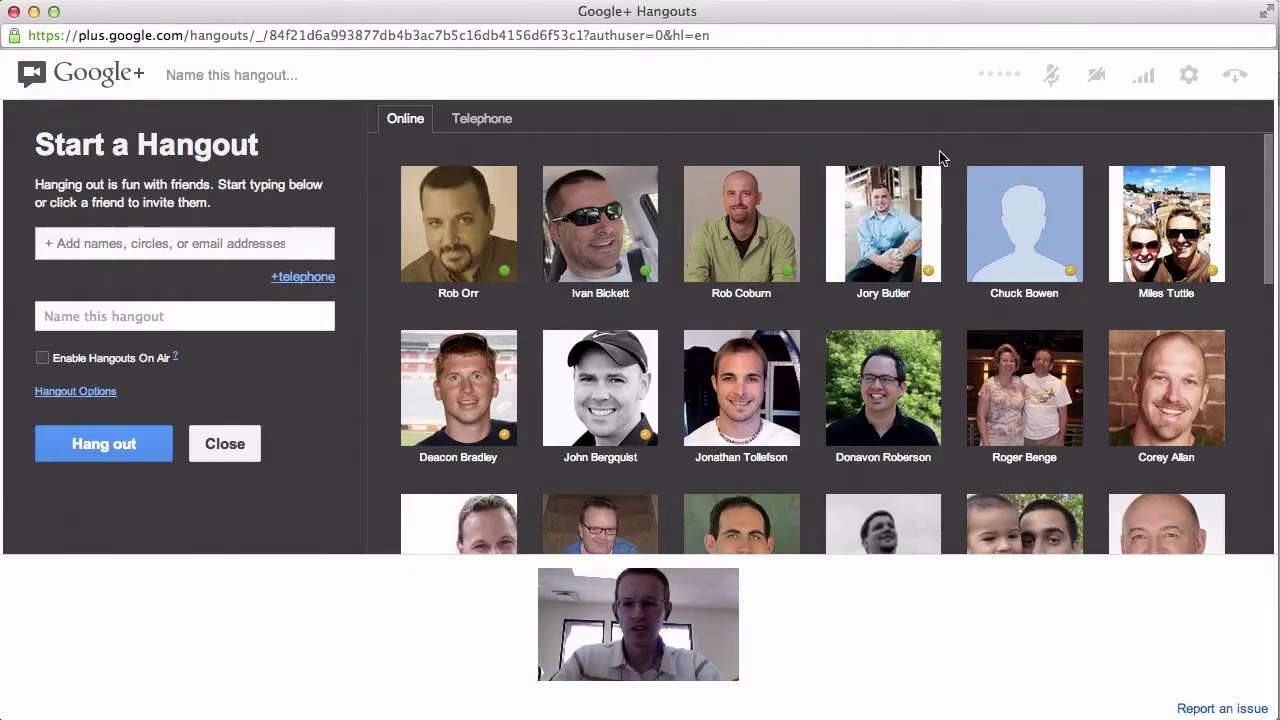
pyautogui.click(146, 249)
pyautogui.click(251, 200)
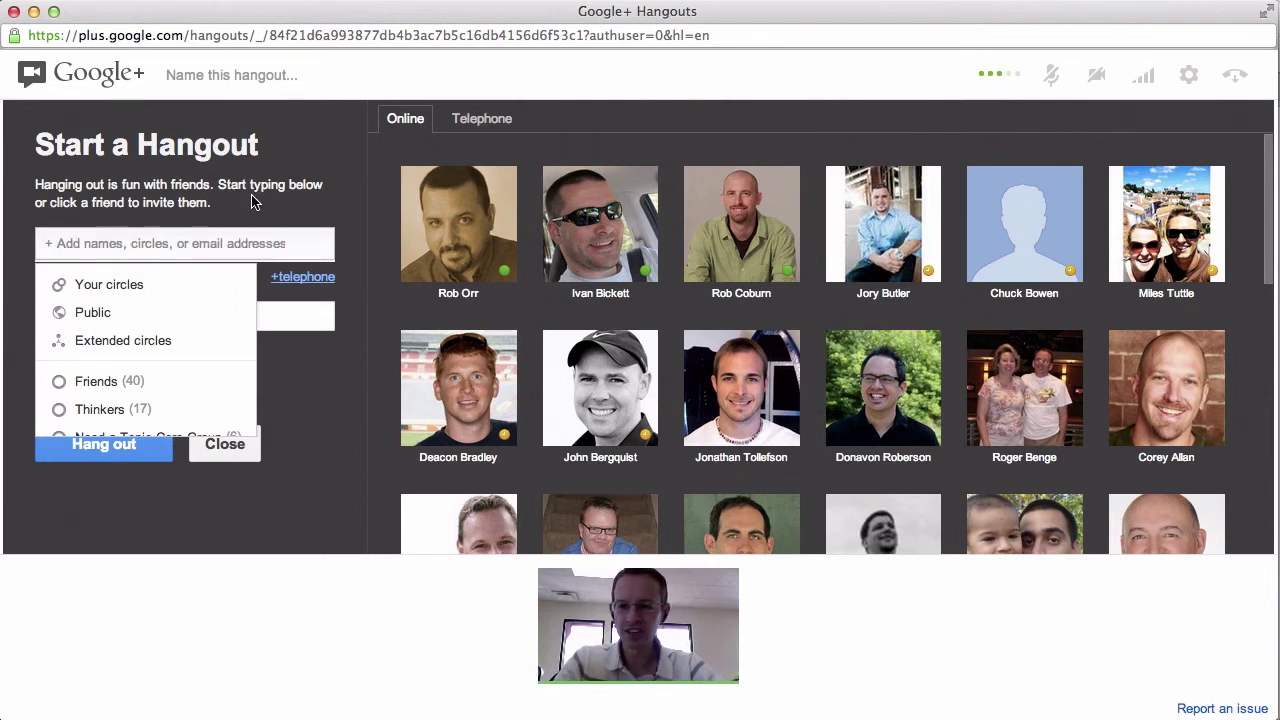
pyautogui.click(143, 251)
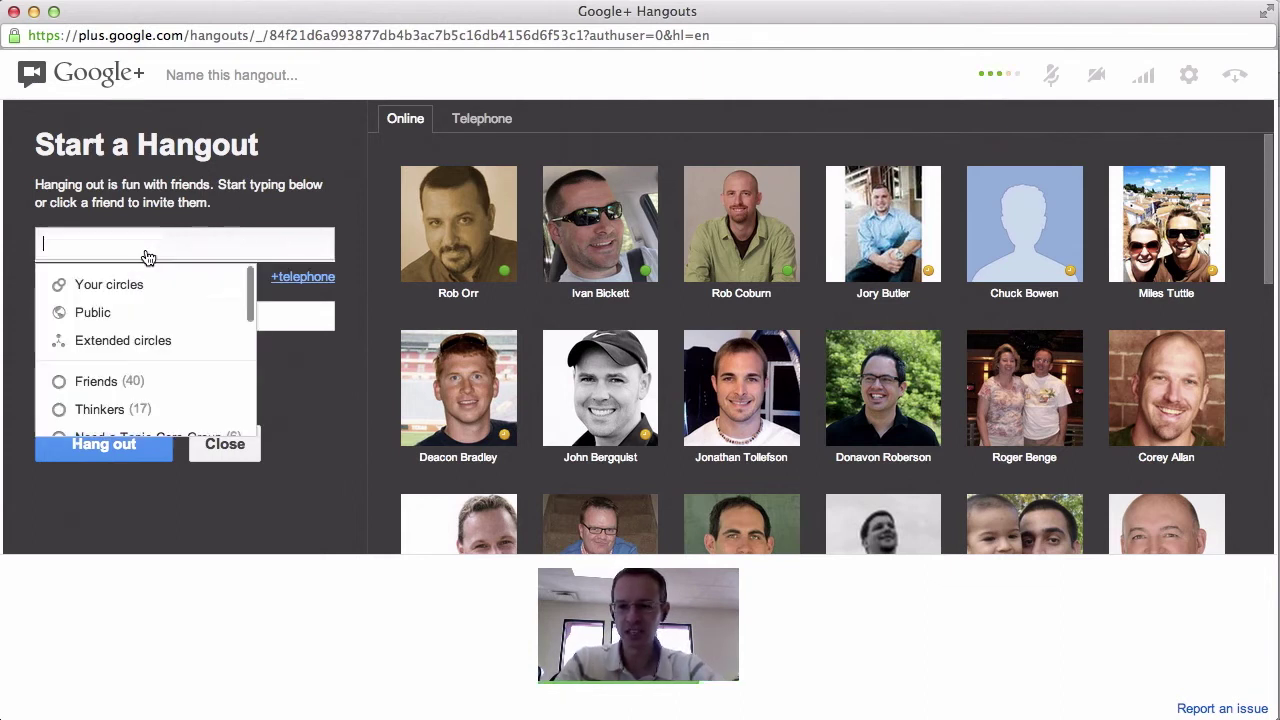
pyautogui.scroll(-2, 141, 358)
pyautogui.scroll(-1, 143, 362)
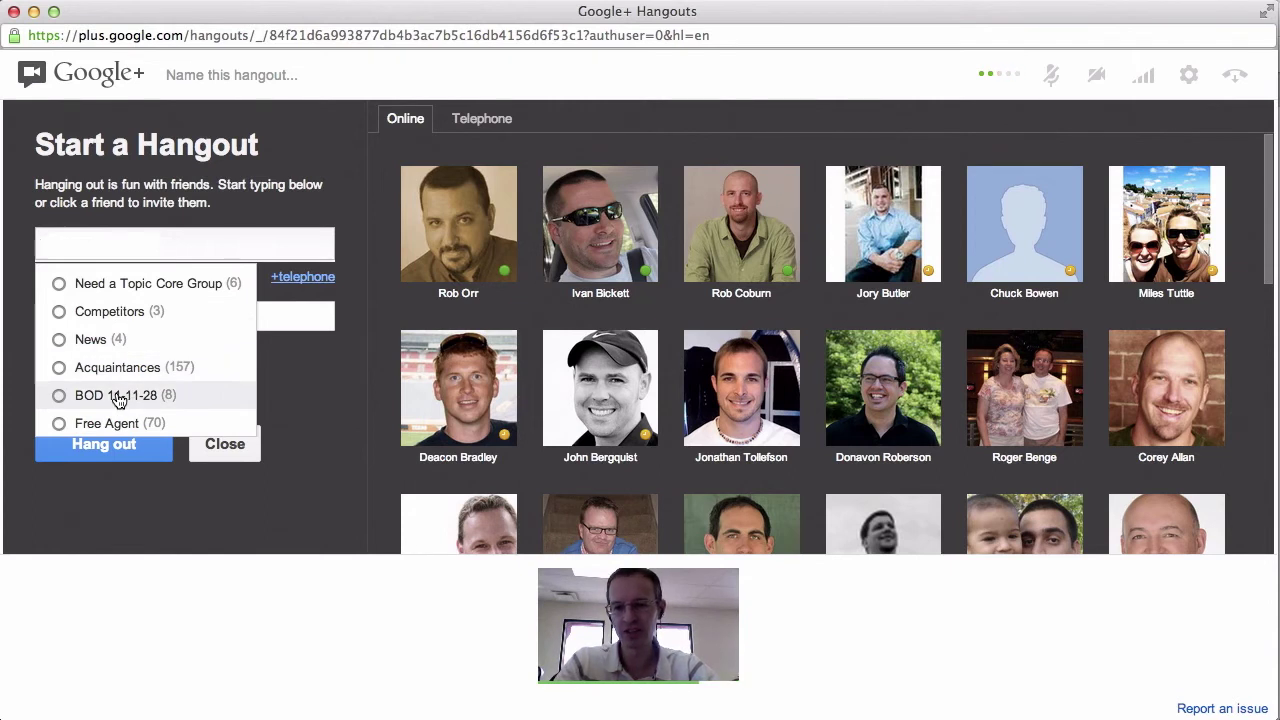
pyautogui.scroll(-3, 118, 398)
pyautogui.click(104, 292)
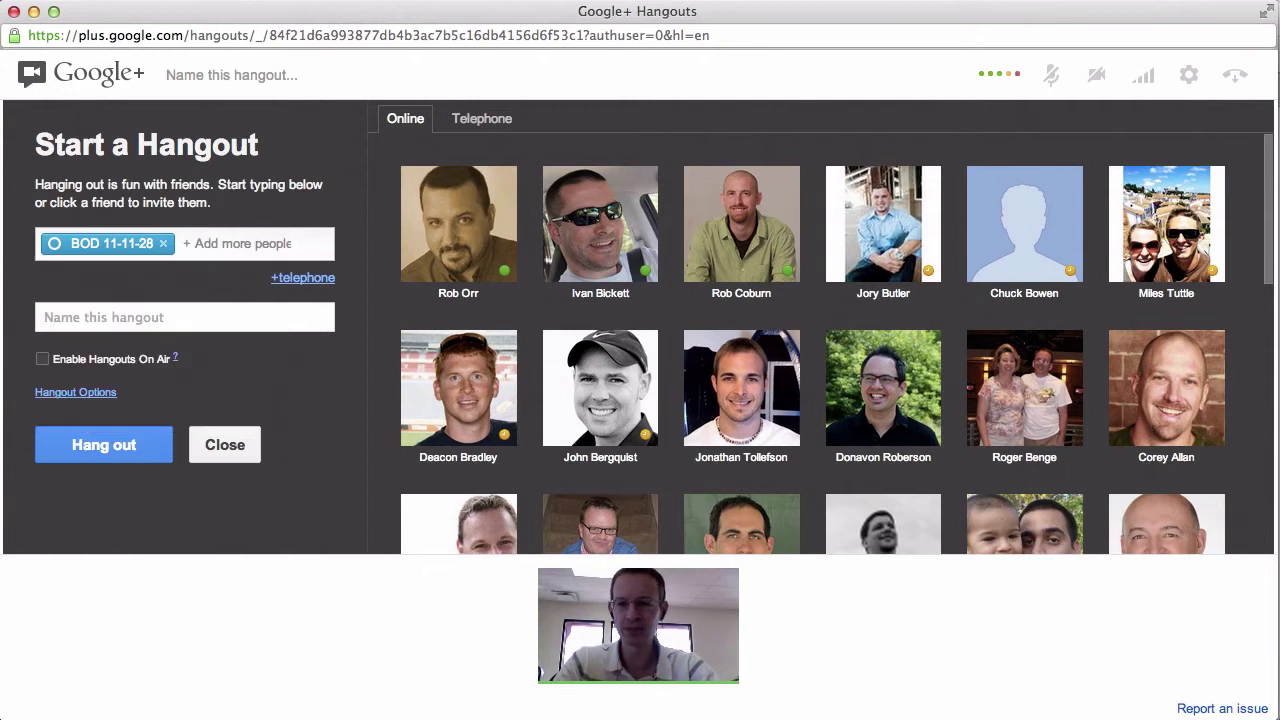
pyautogui.click(166, 243)
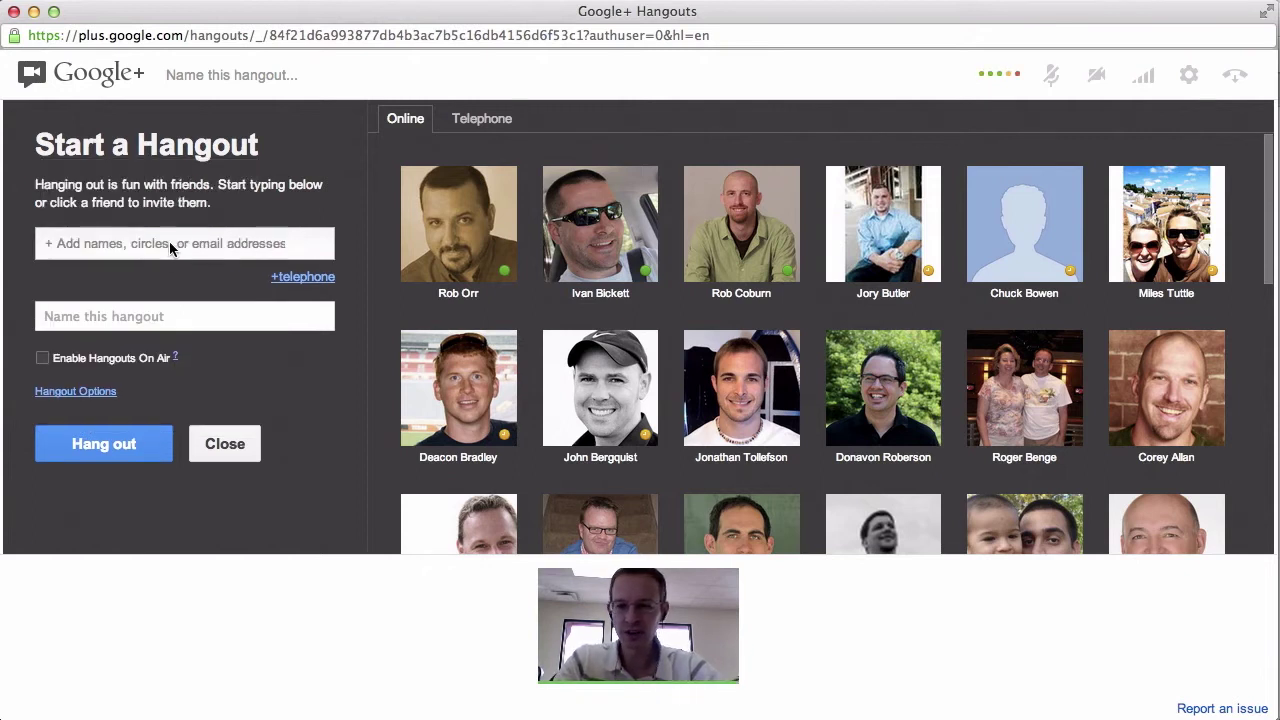
# Invite the single contact by name, decline Hangouts On Air, and start the hangout.
pyautogui.click(160, 247)
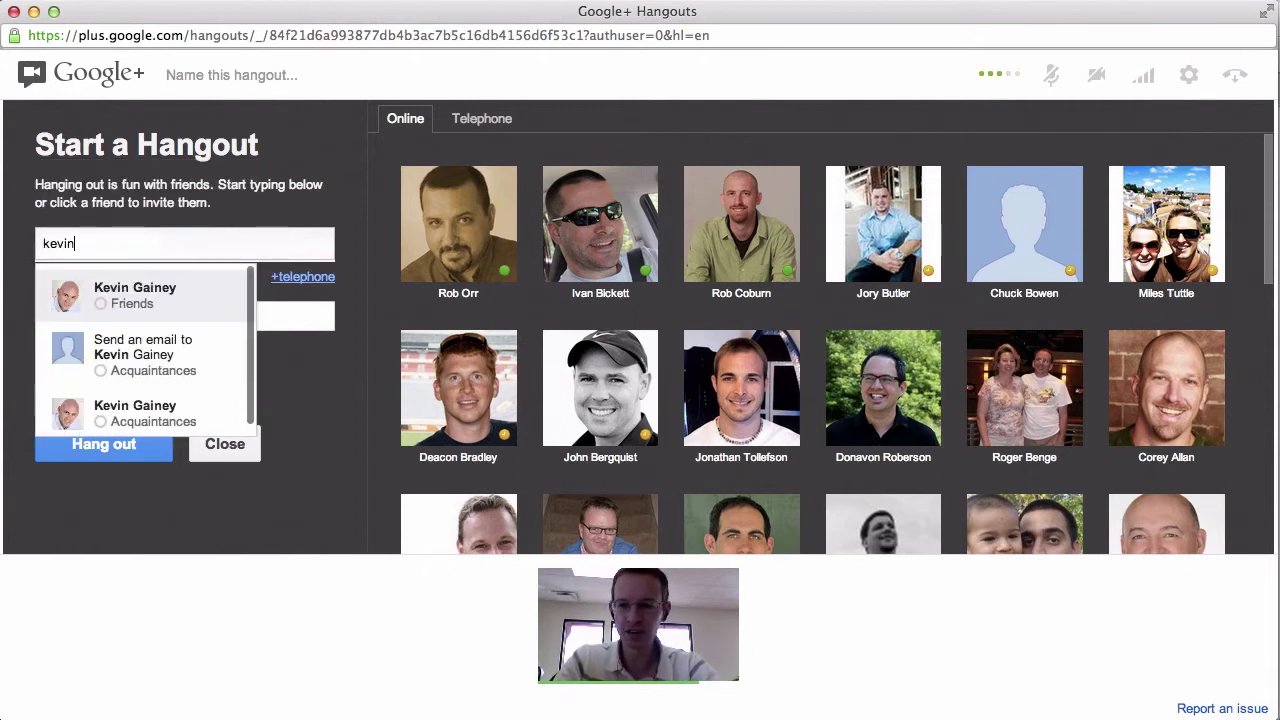
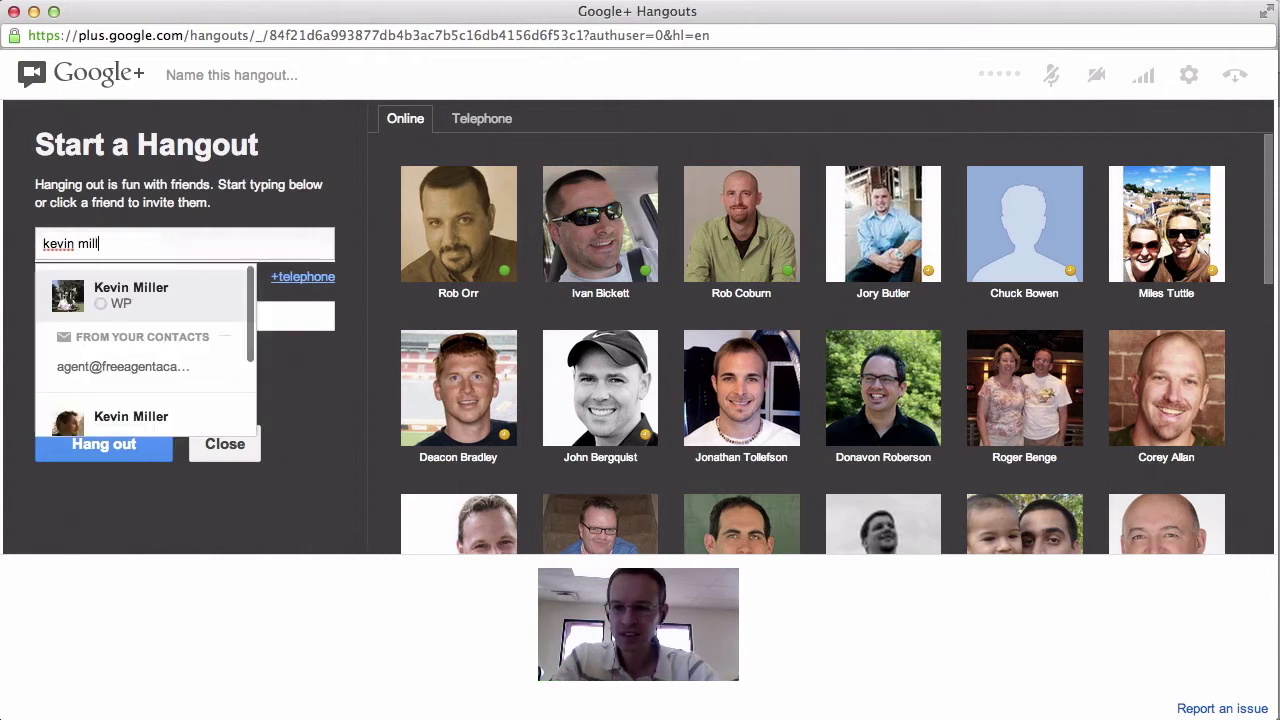
pyautogui.click(174, 287)
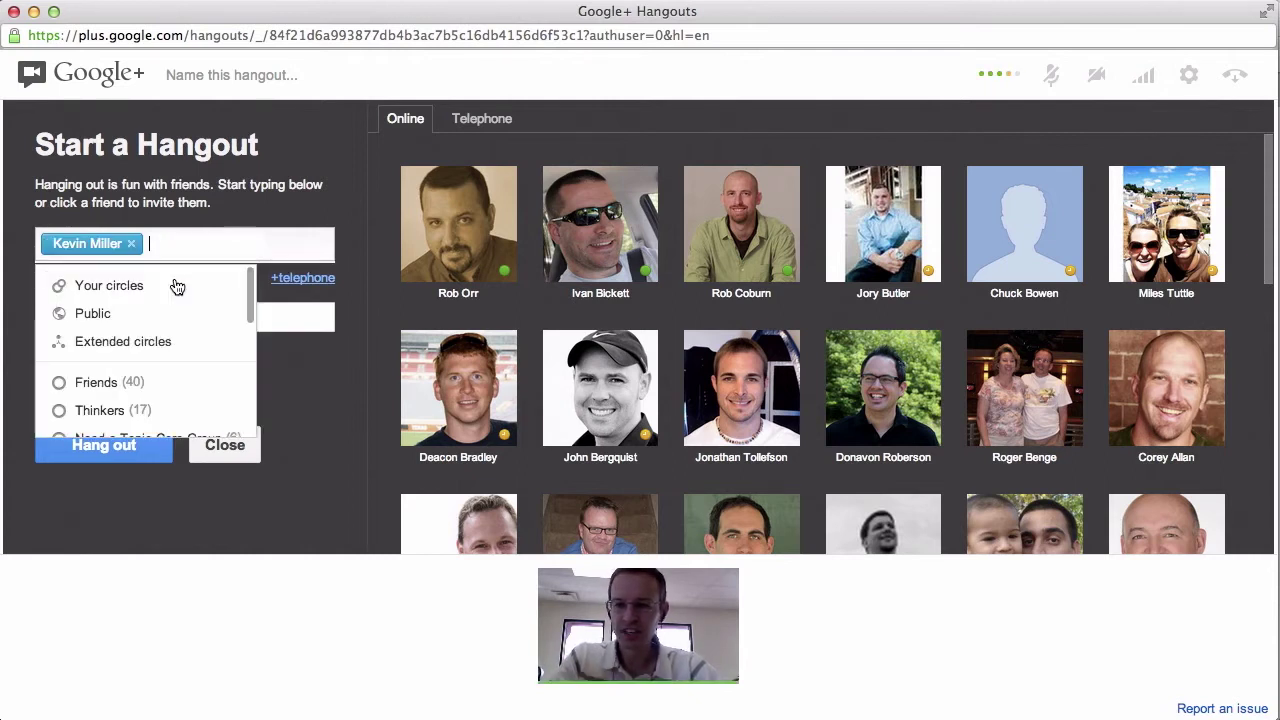
pyautogui.click(313, 384)
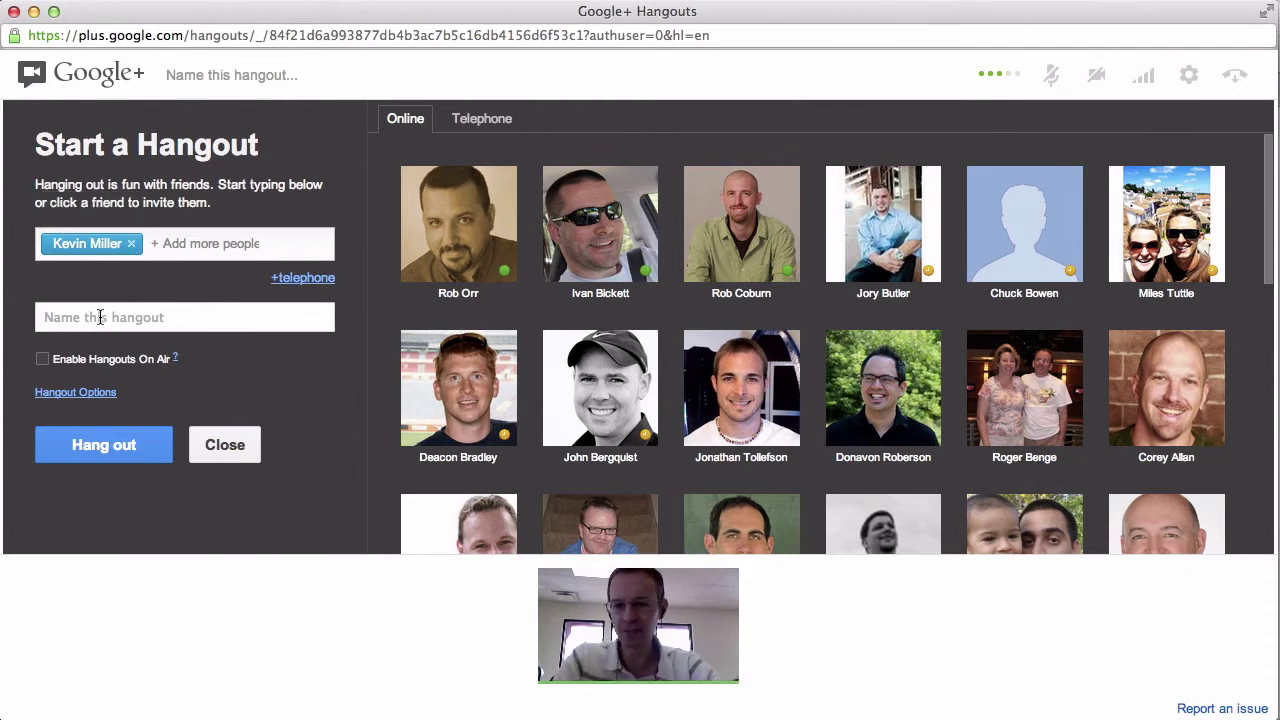
pyautogui.click(42, 360)
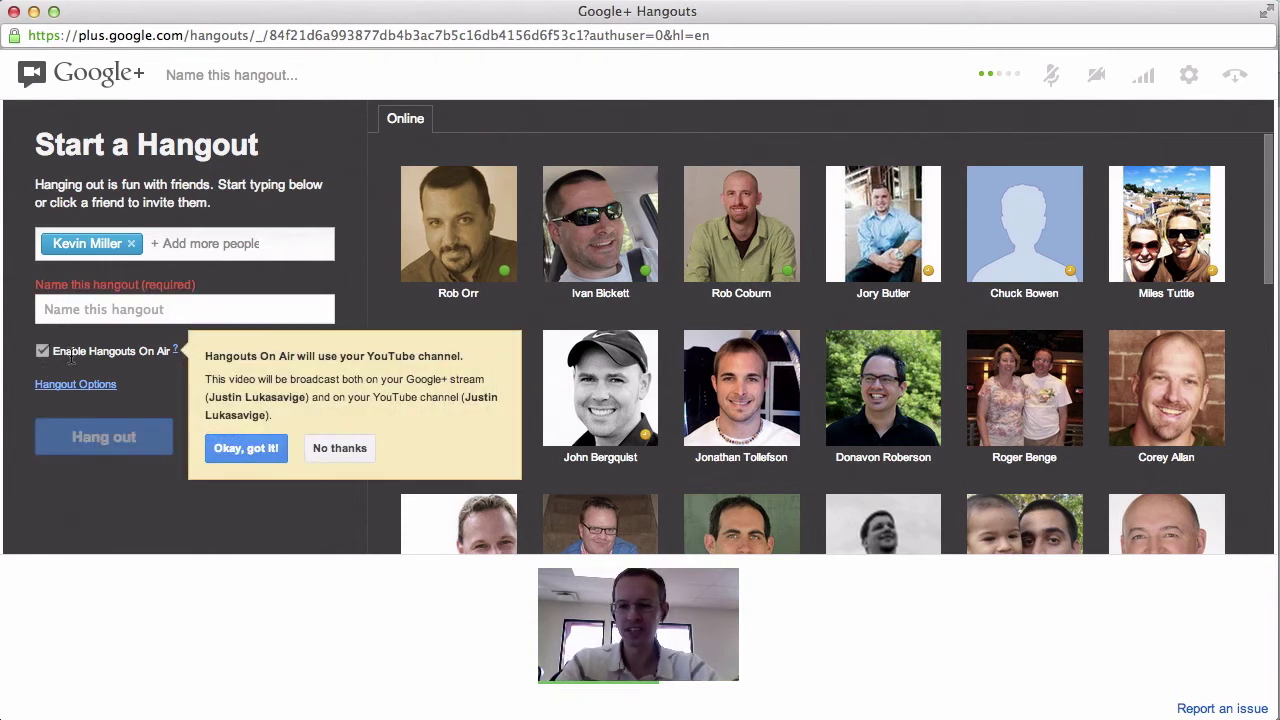
pyautogui.click(325, 450)
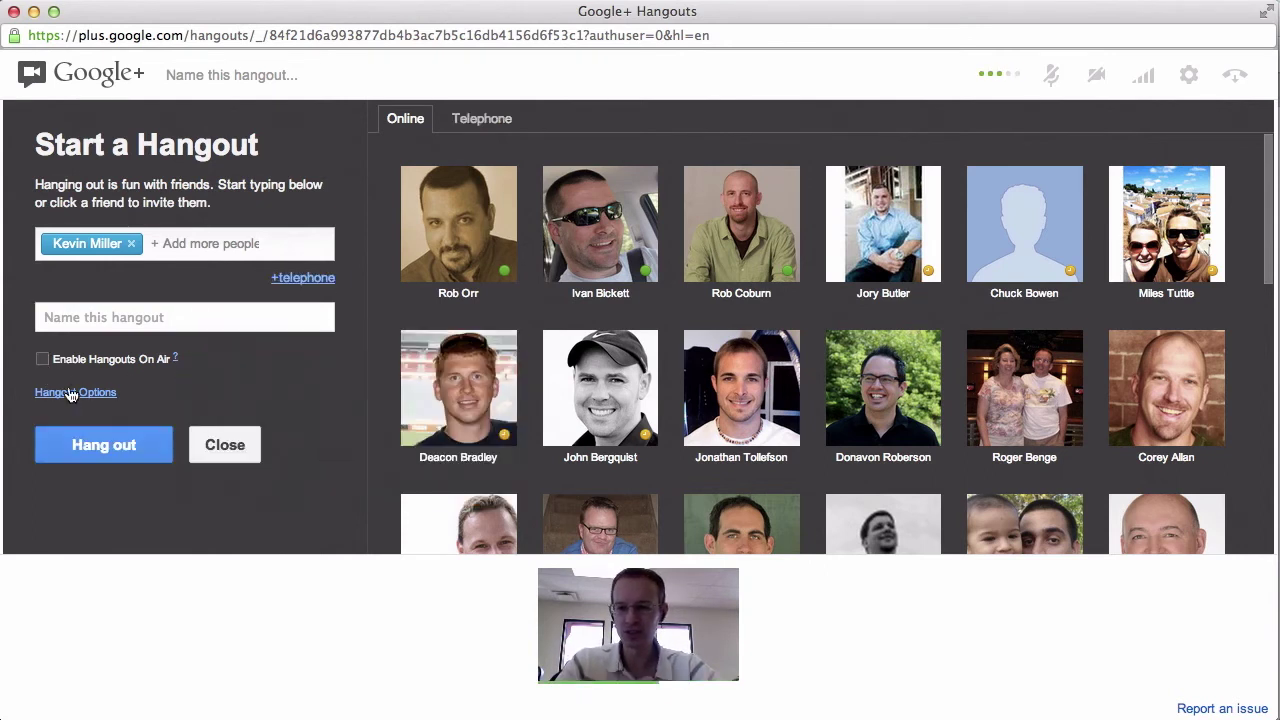
pyautogui.click(104, 445)
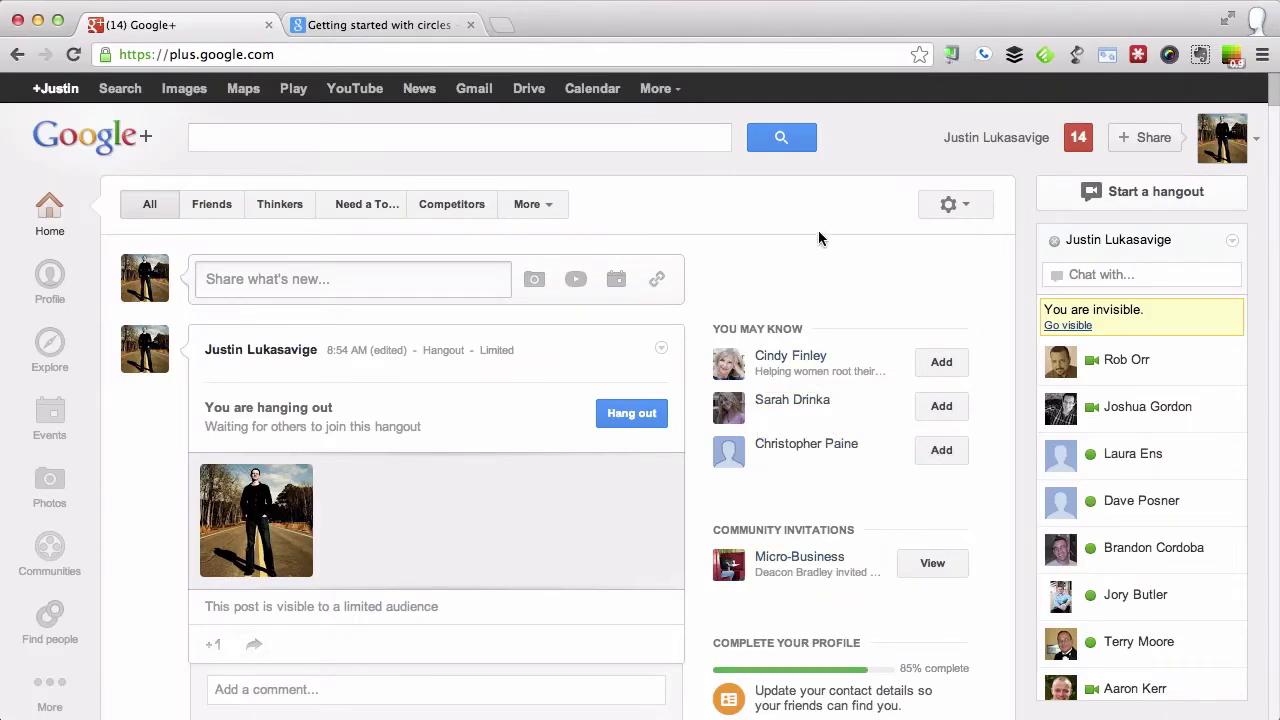
# Close the 'Getting started with circles' browser tab.
pyautogui.click(472, 25)
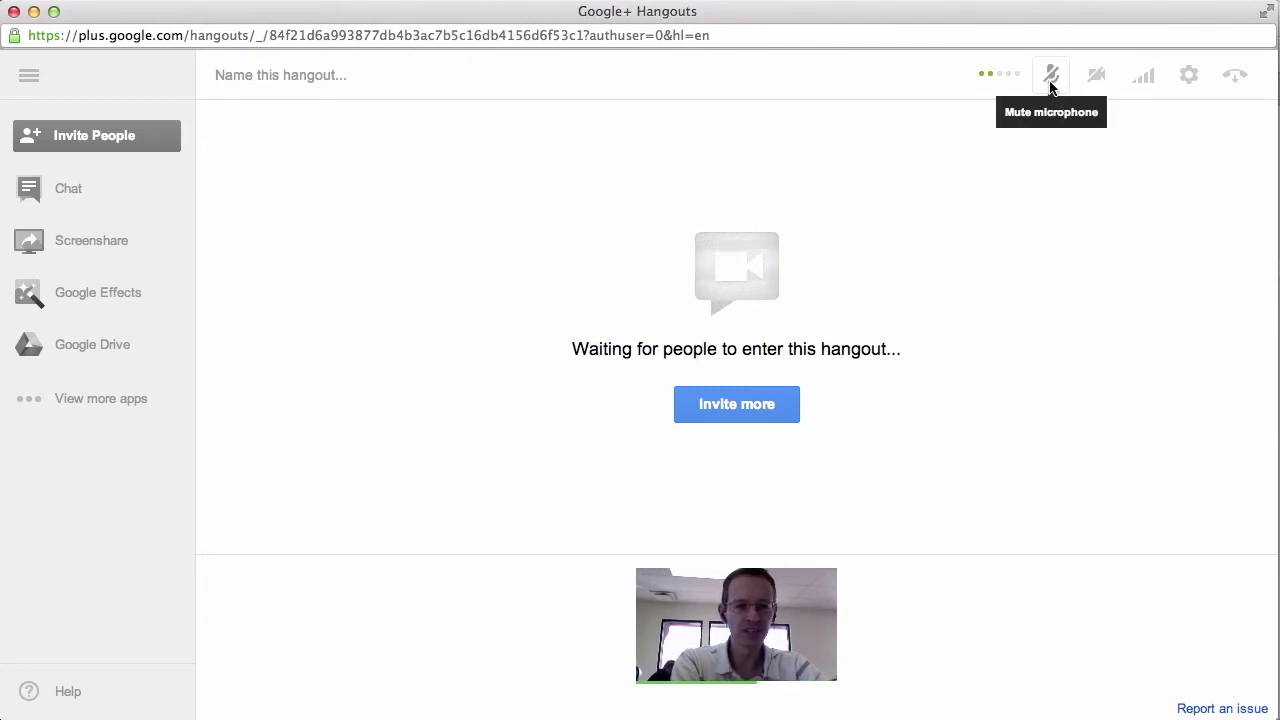
# Mute and unmute the mic, turn the camera off, cancel out of Settings, and re-enable the camera.
pyautogui.click(1050, 80)
pyautogui.click(1050, 82)
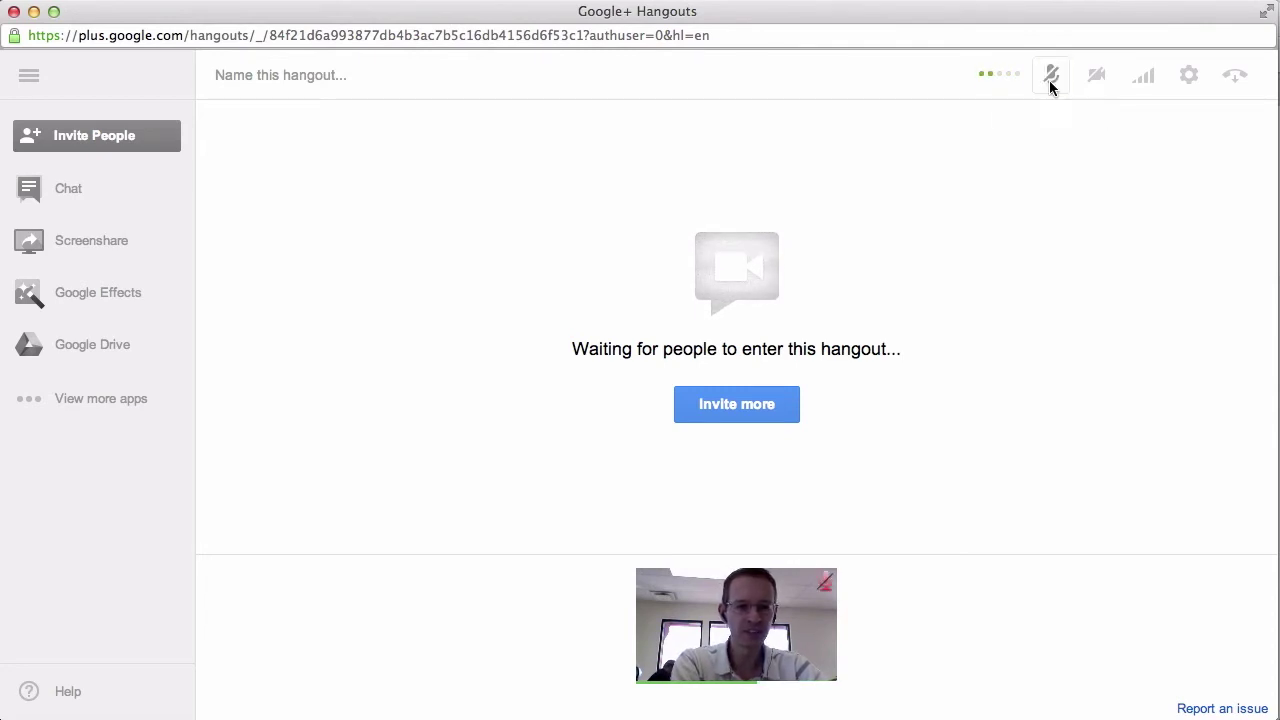
pyautogui.click(1104, 84)
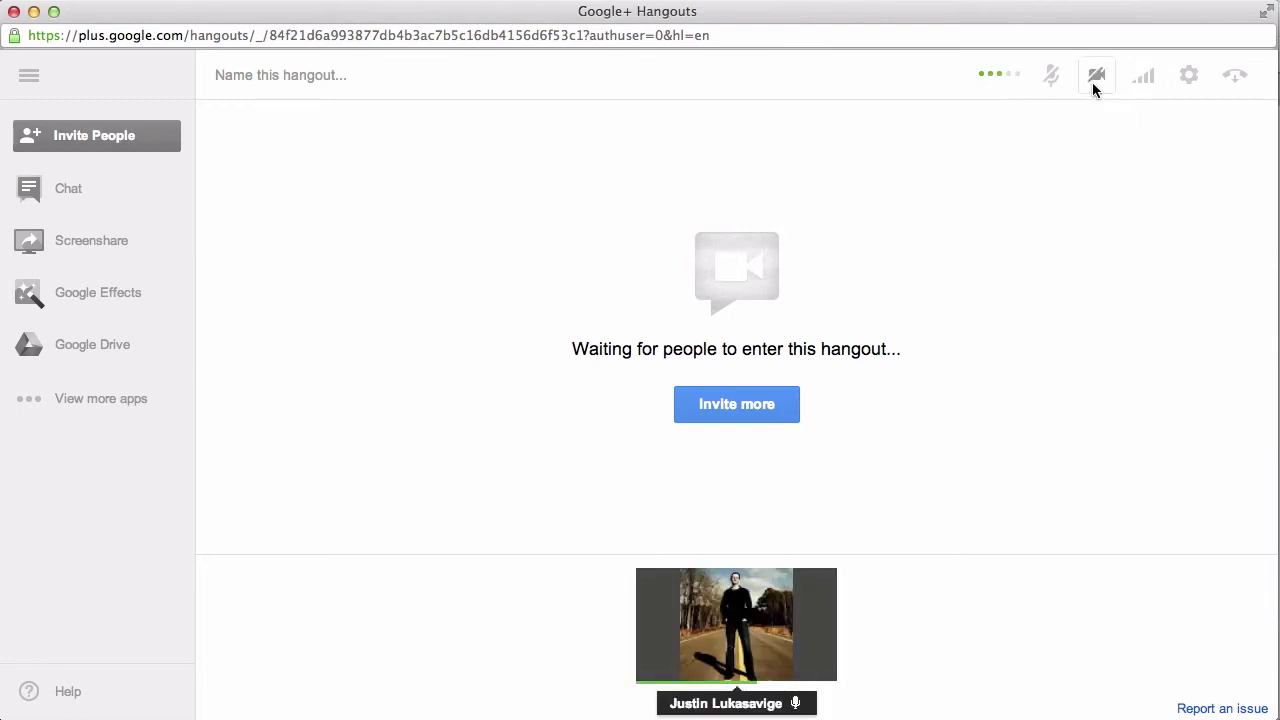
pyautogui.click(1185, 78)
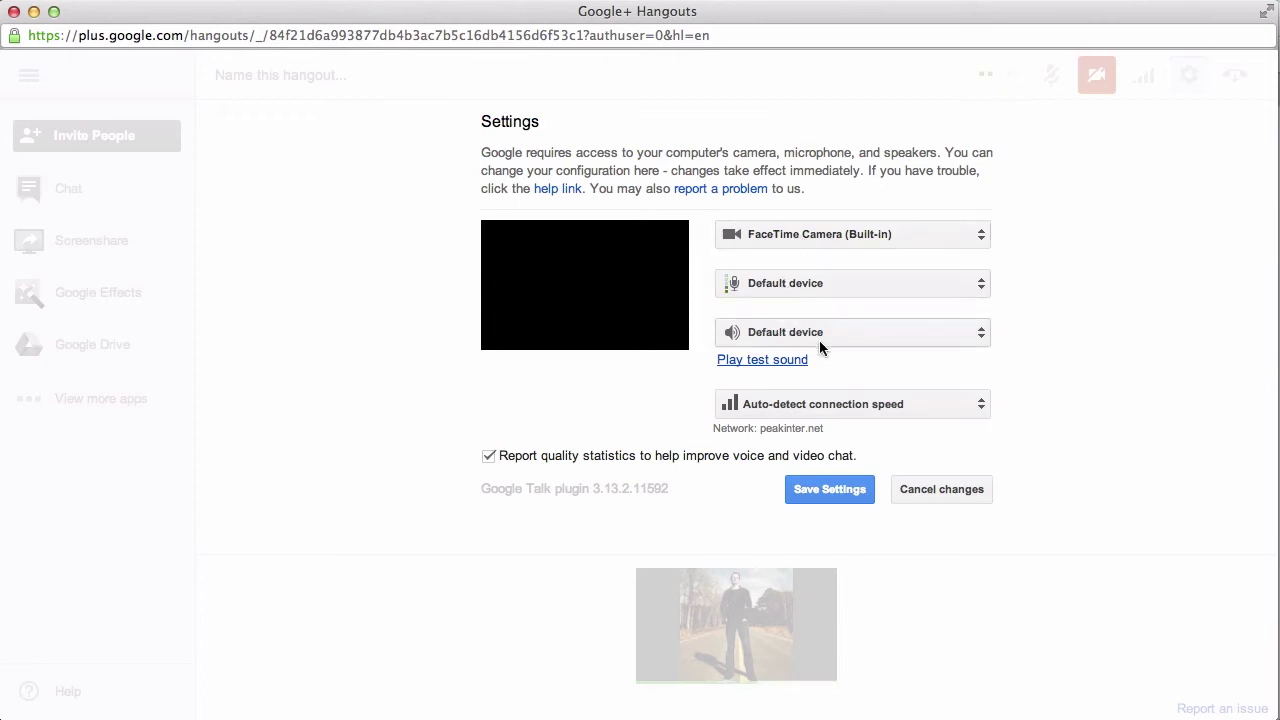
pyautogui.click(923, 487)
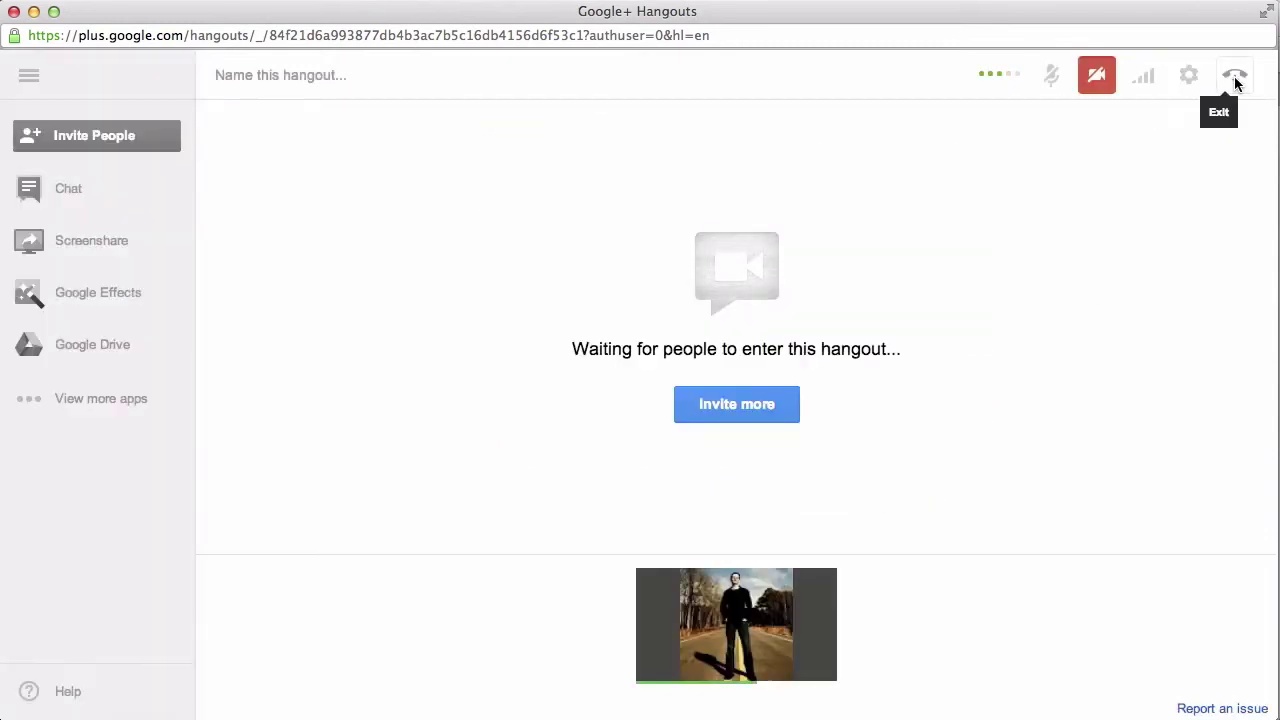
pyautogui.click(1094, 82)
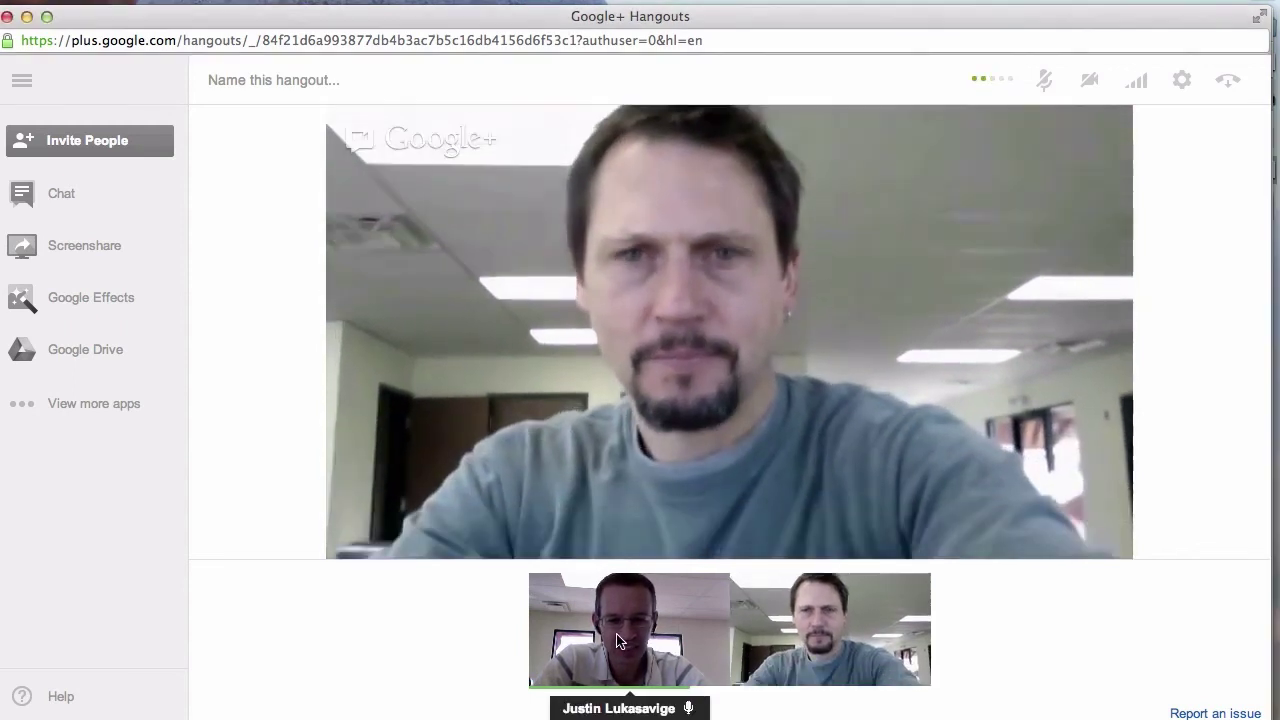
pyautogui.click(620, 636)
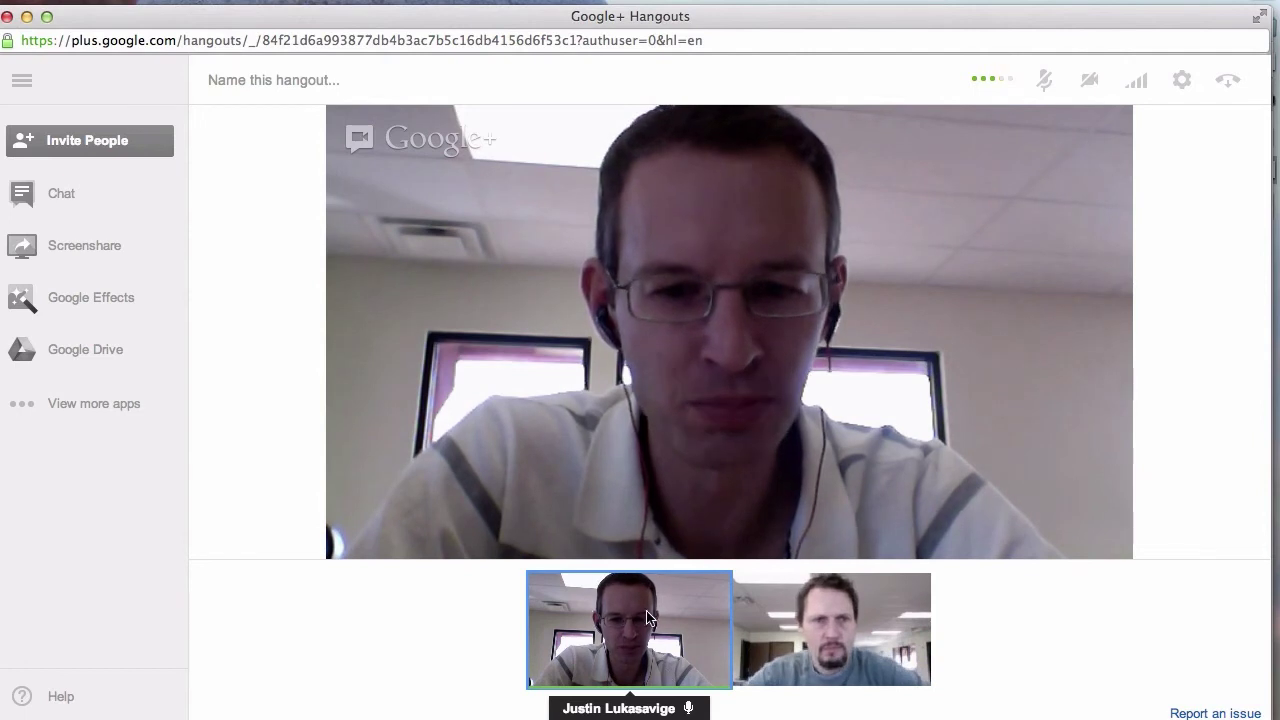
pyautogui.click(616, 617)
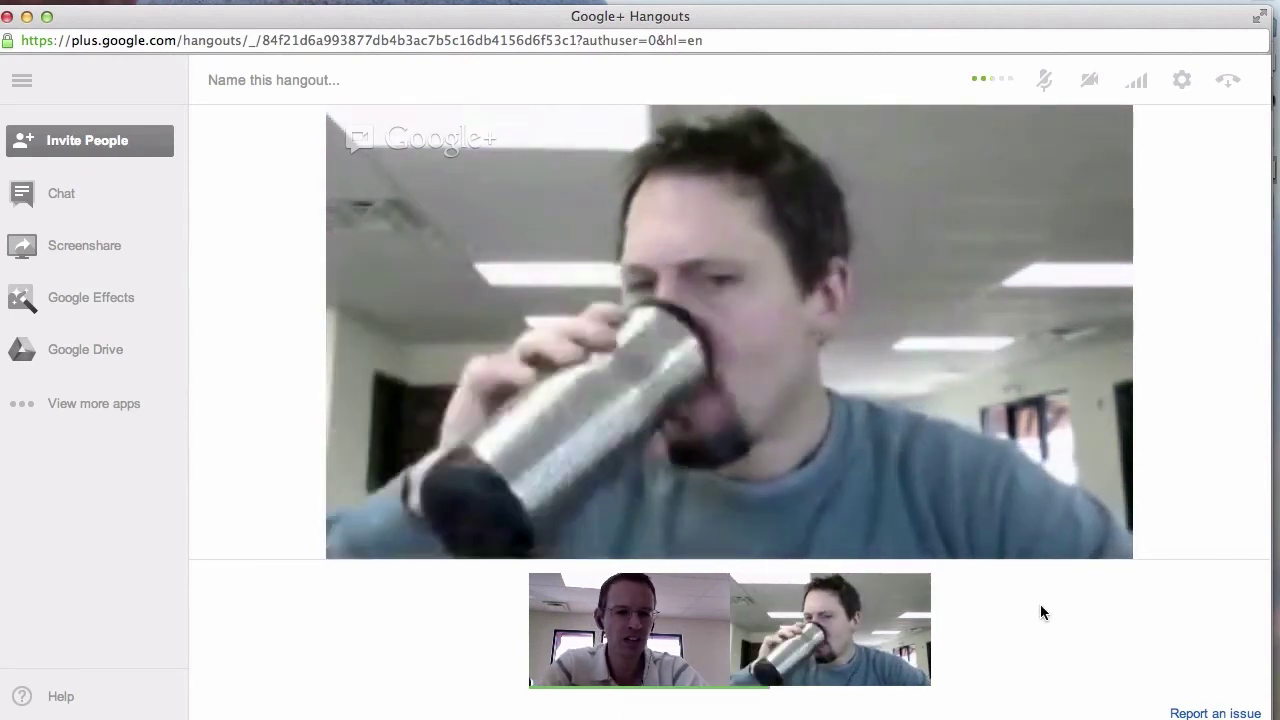
pyautogui.moveTo(851, 633)
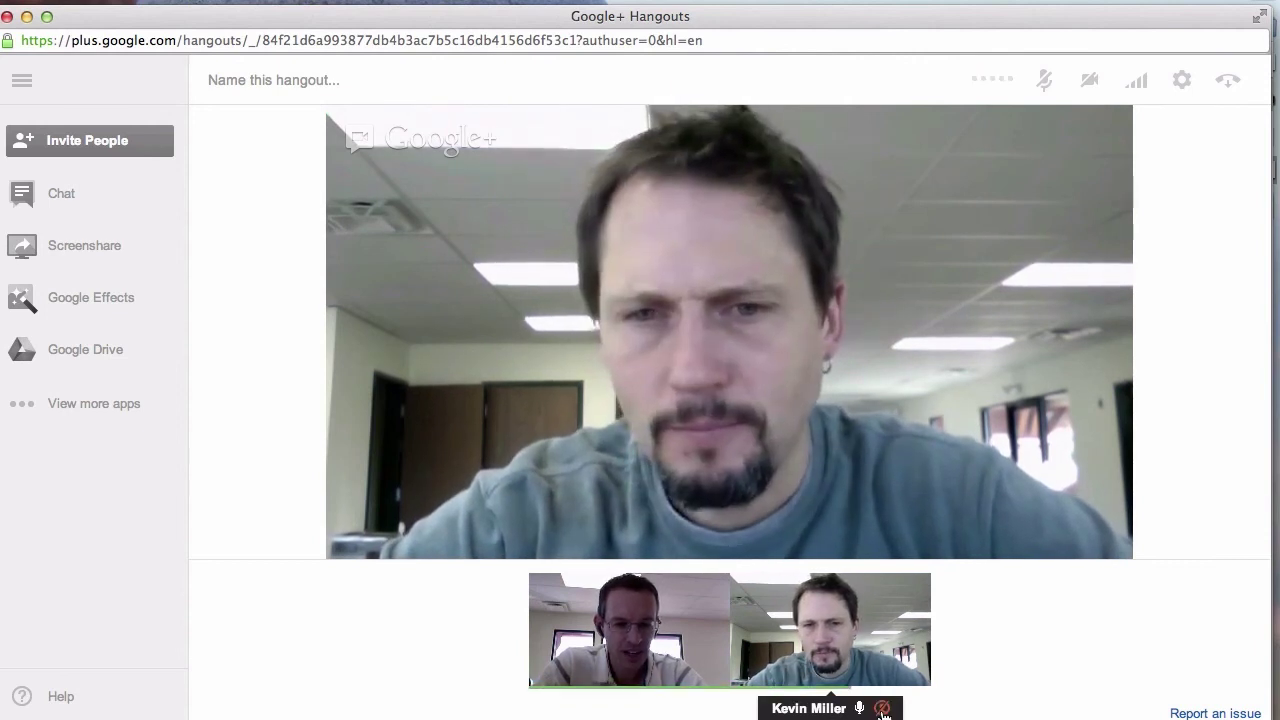
# Mute the other participant, cancel ignoring them, and open the group chat.
pyautogui.click(858, 708)
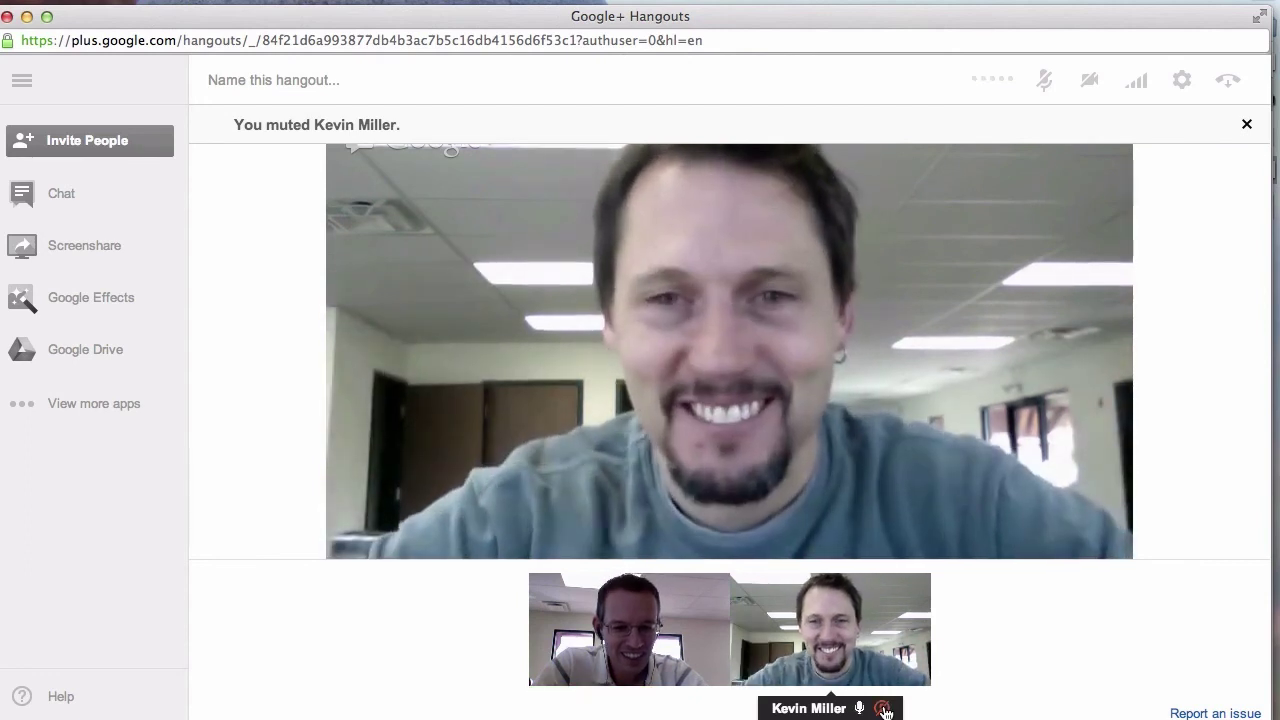
pyautogui.click(884, 709)
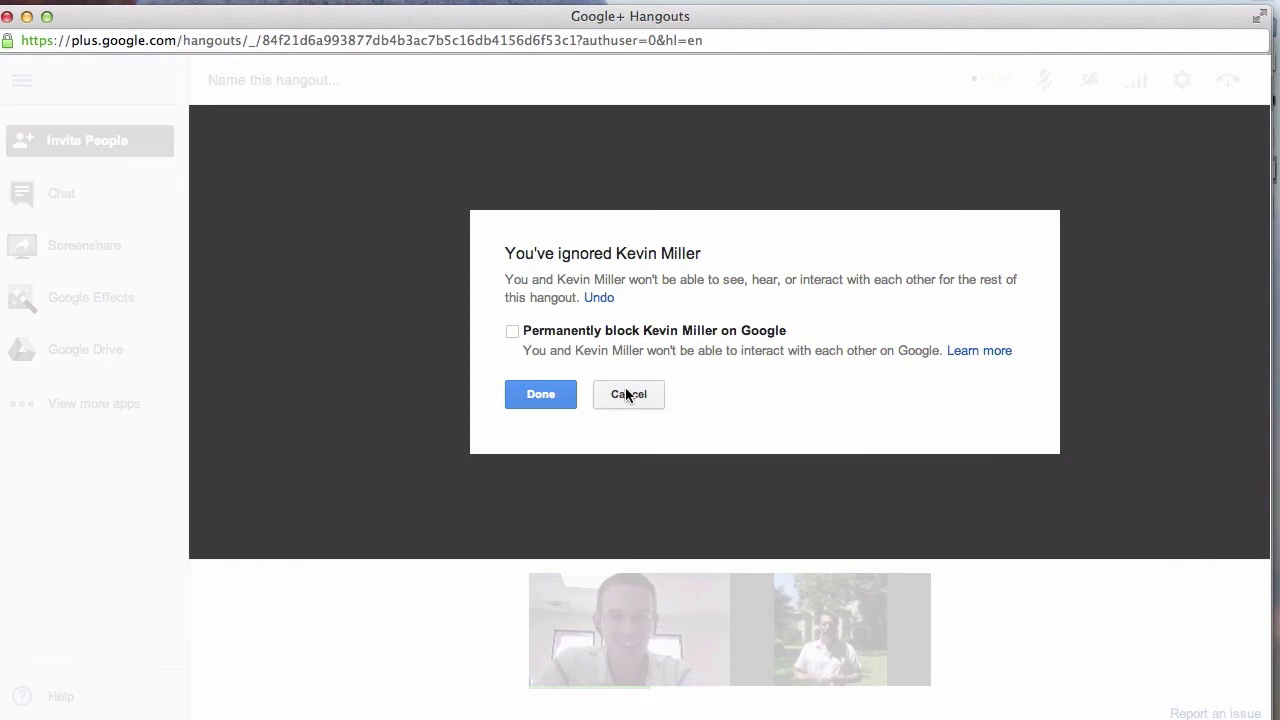
pyautogui.click(626, 393)
pyautogui.moveTo(859, 620)
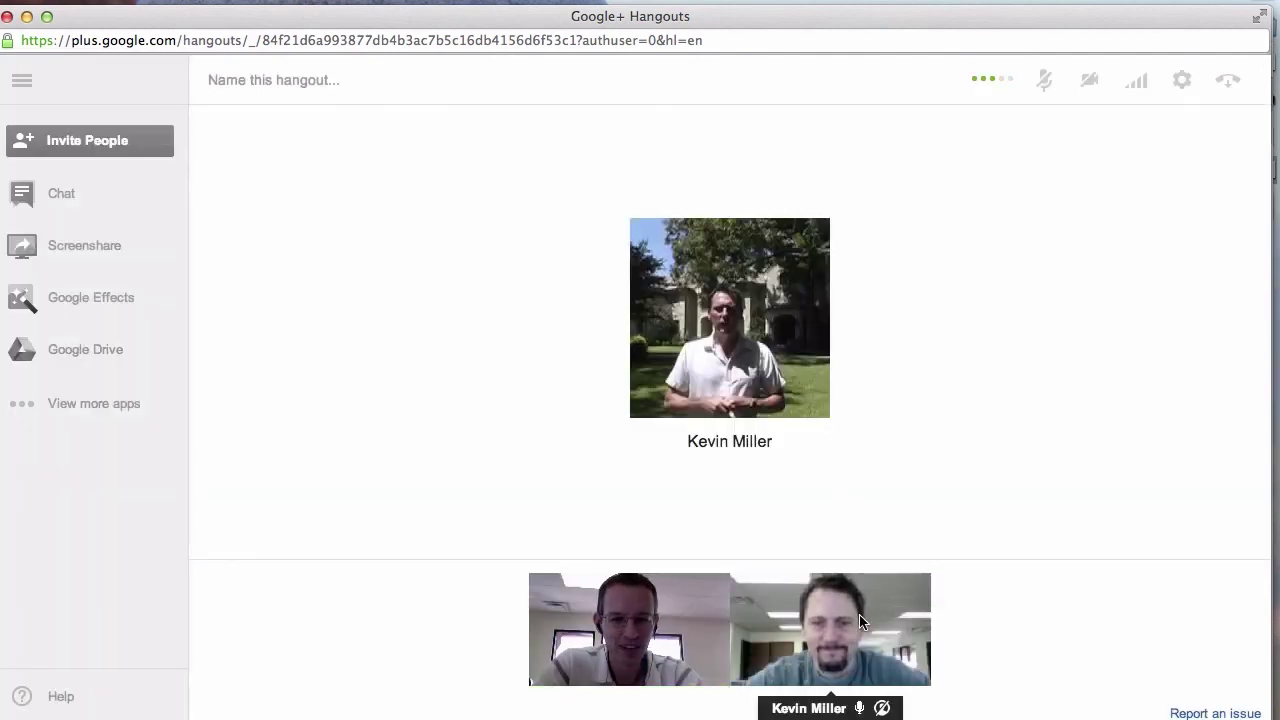
pyautogui.click(61, 183)
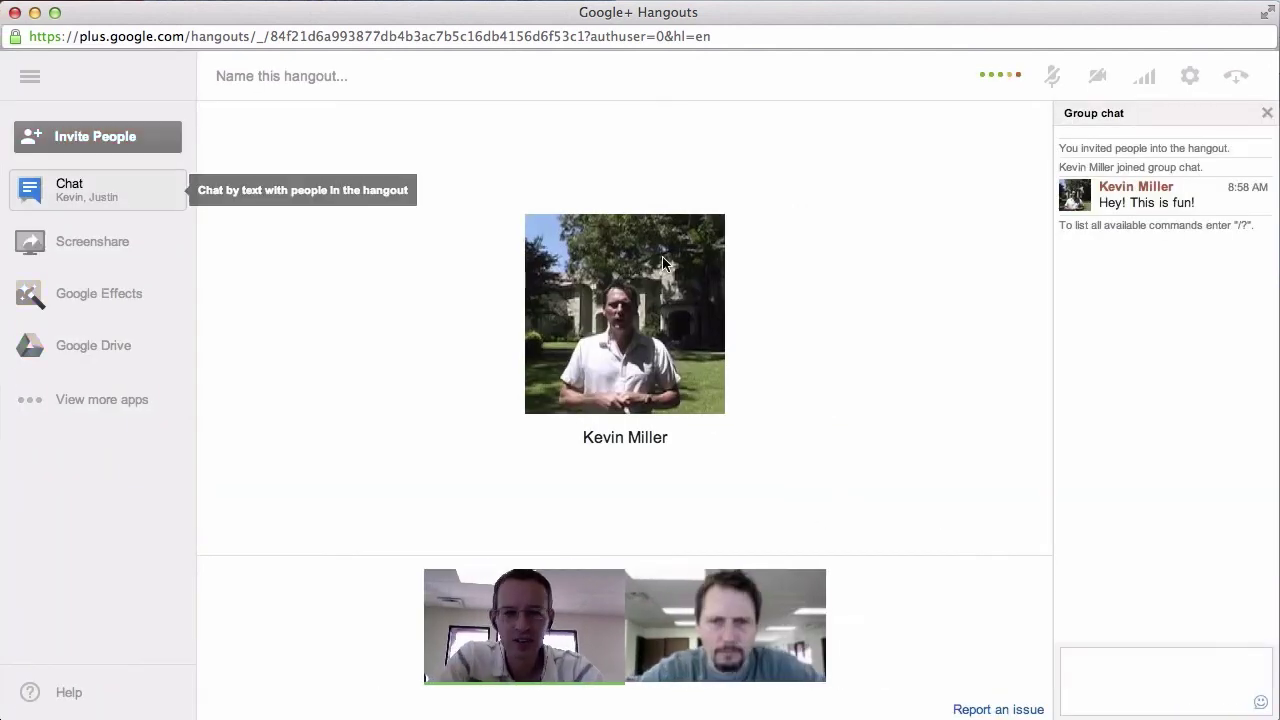
# Send a greeting to the contact, then the pasted Google Docs form link, in the group chat.
pyautogui.click(61, 195)
pyautogui.click(61, 190)
pyautogui.click(61, 190)
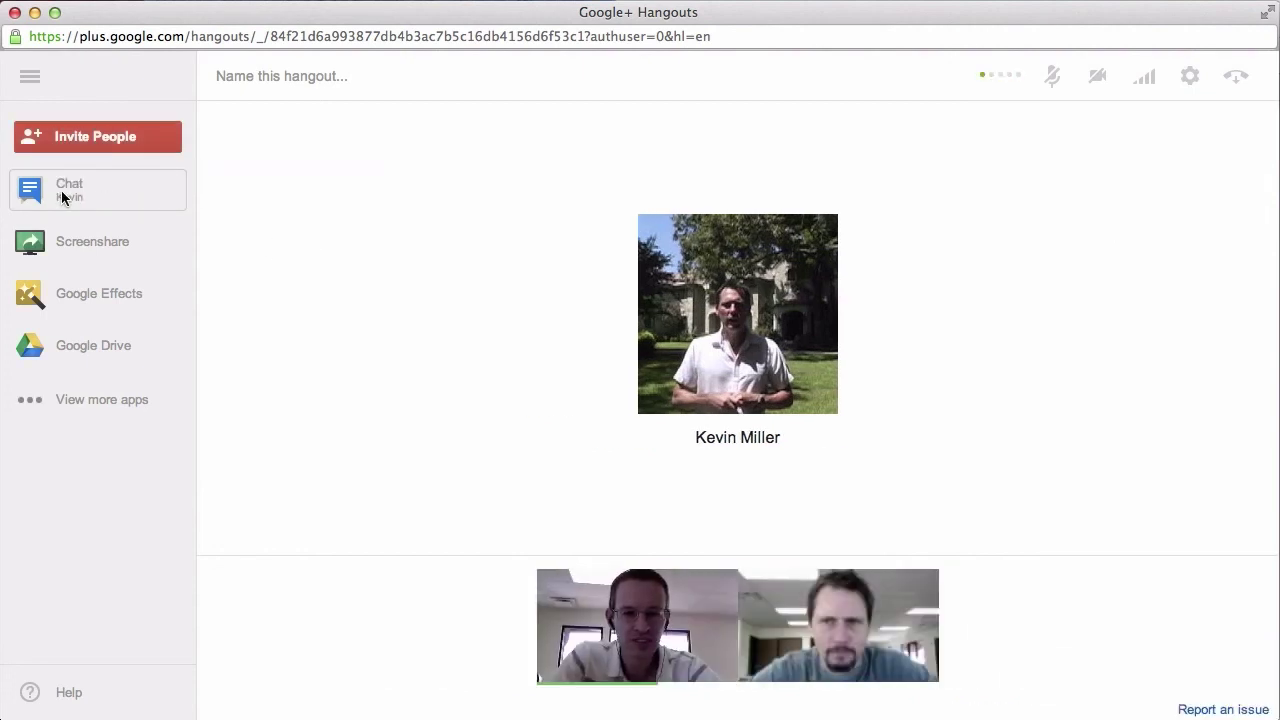
pyautogui.click(61, 190)
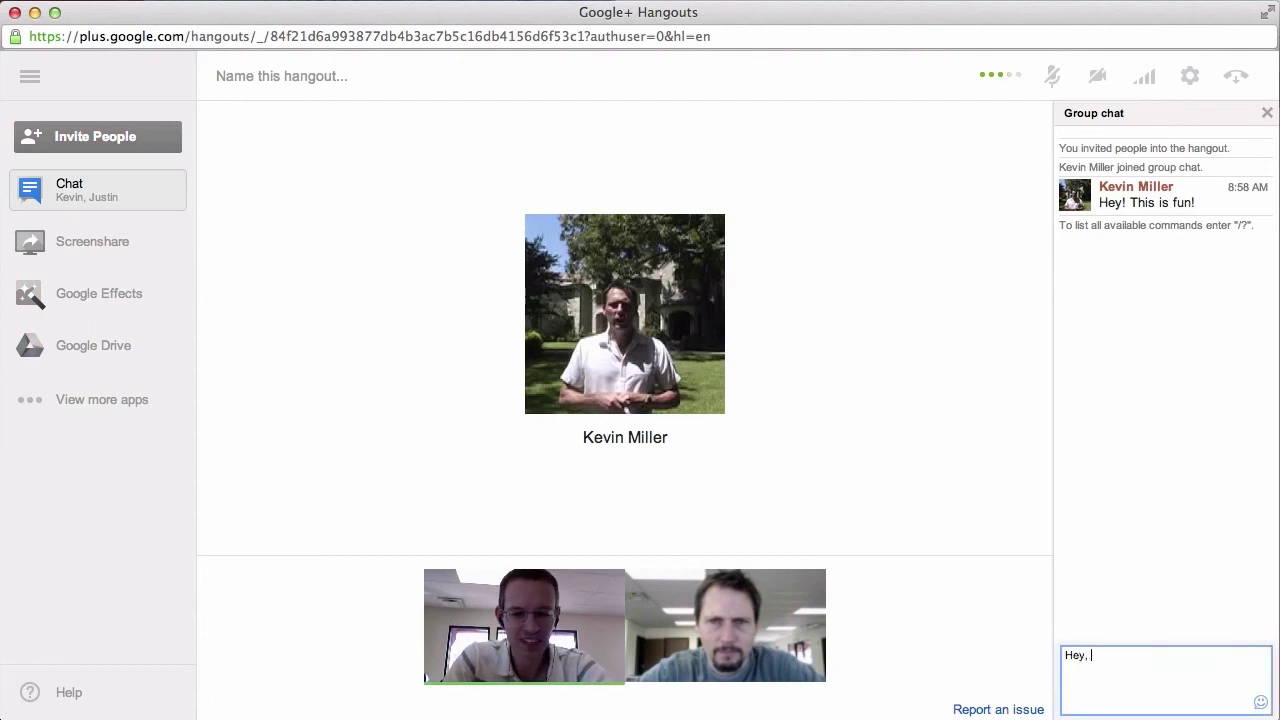
pyautogui.write('Hey, Kevin')
pyautogui.press('Return')
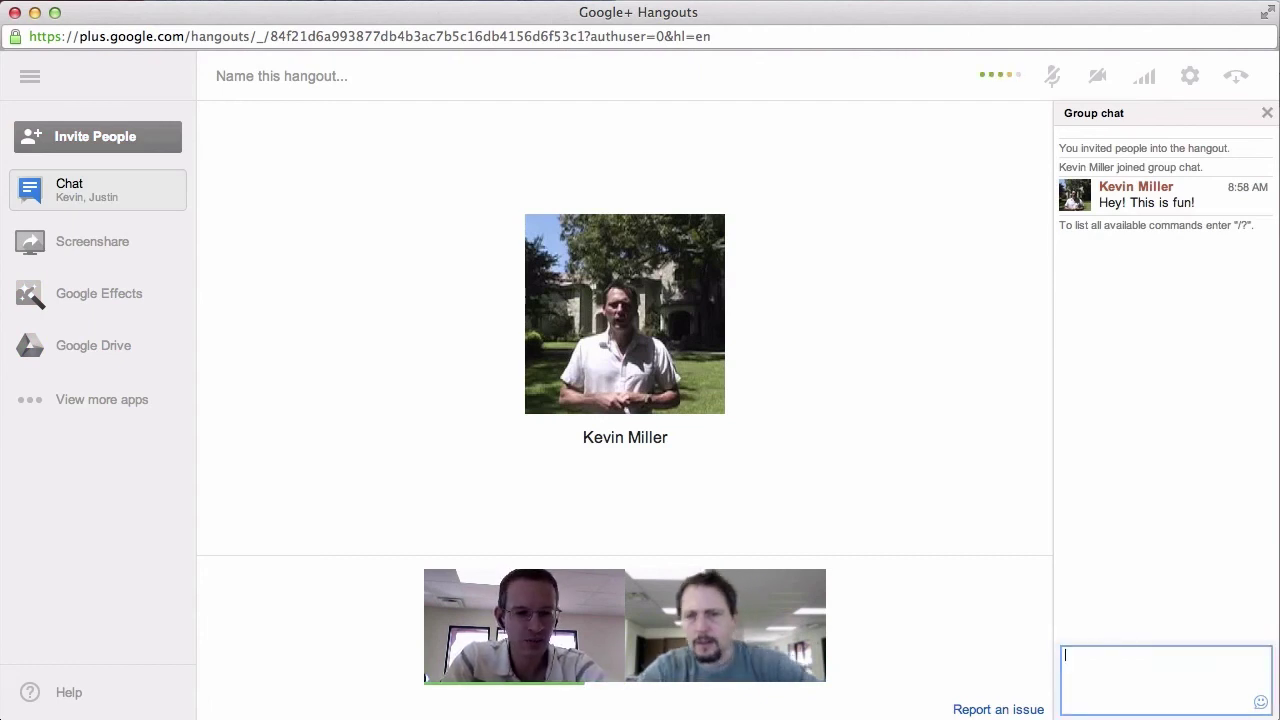
pyautogui.write('https://docs.google.com/spreadsheet/viewform?formkey=dFQxc1NUSGFJWldFWWg3aGxzREhjR1E6MQ')
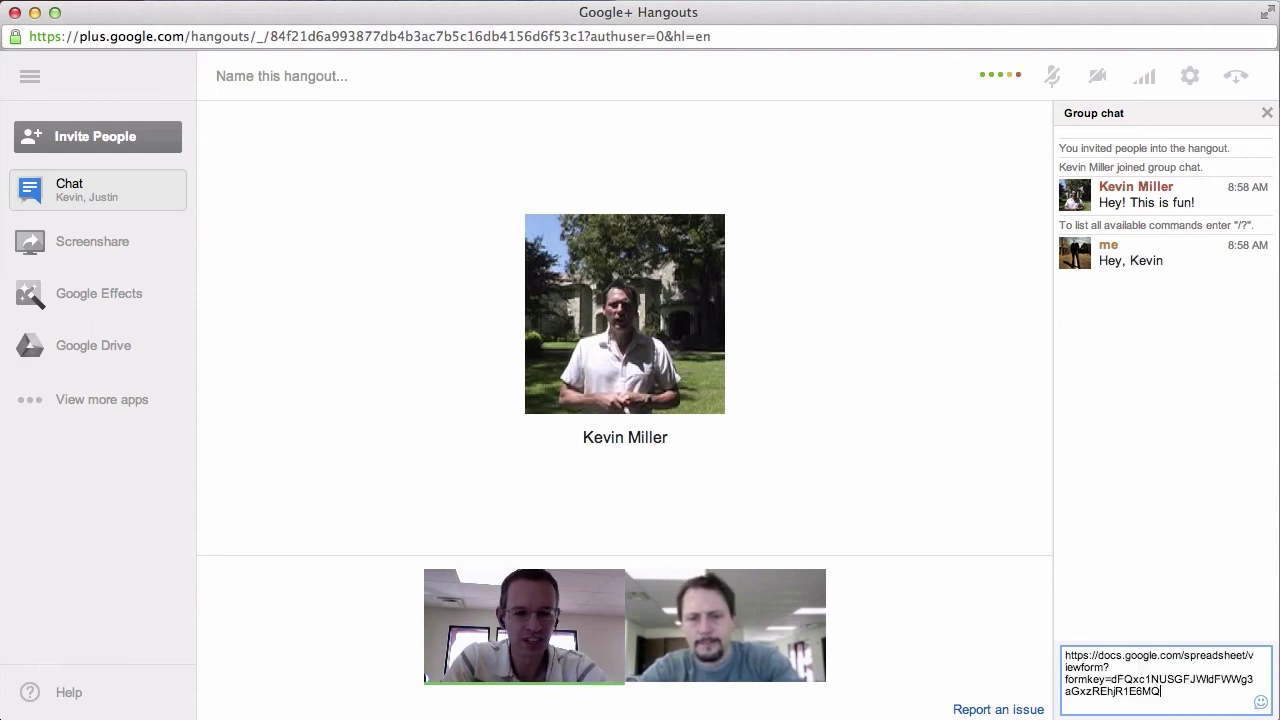
pyautogui.press('Return')
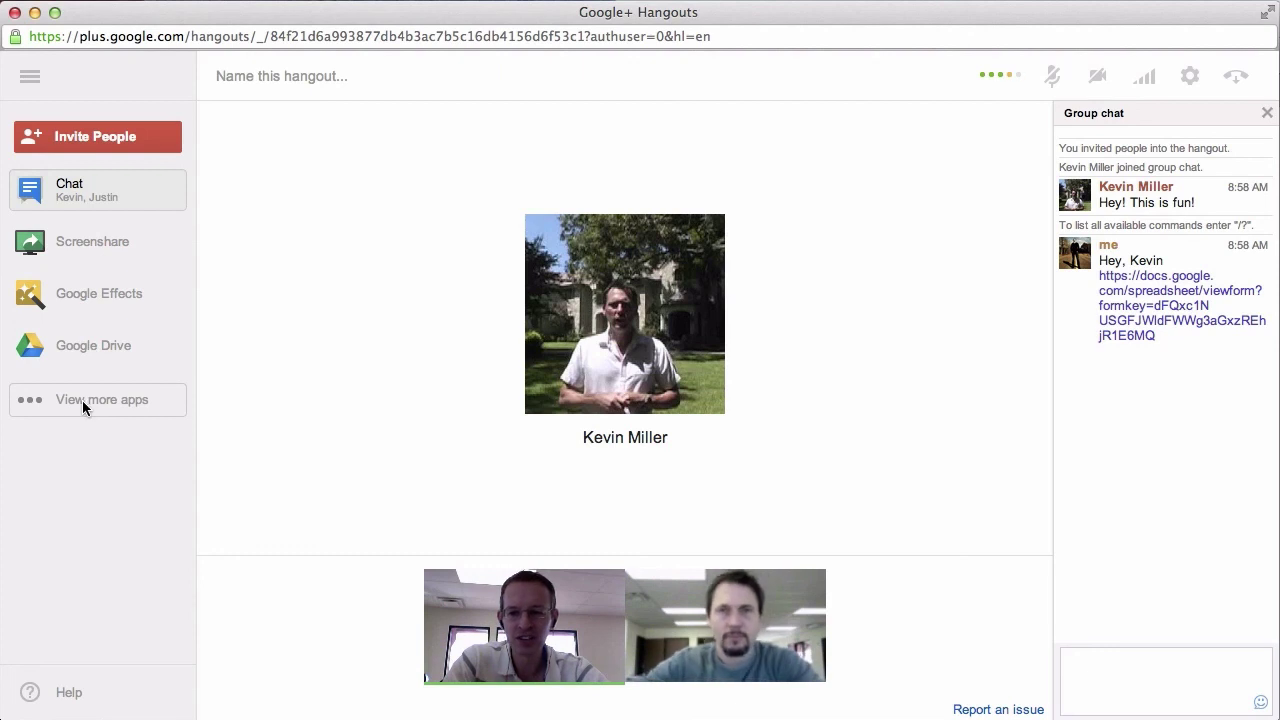
# Open the hangout apps gallery, scroll through the Featured apps, and close it.
pyautogui.moveTo(68, 398)
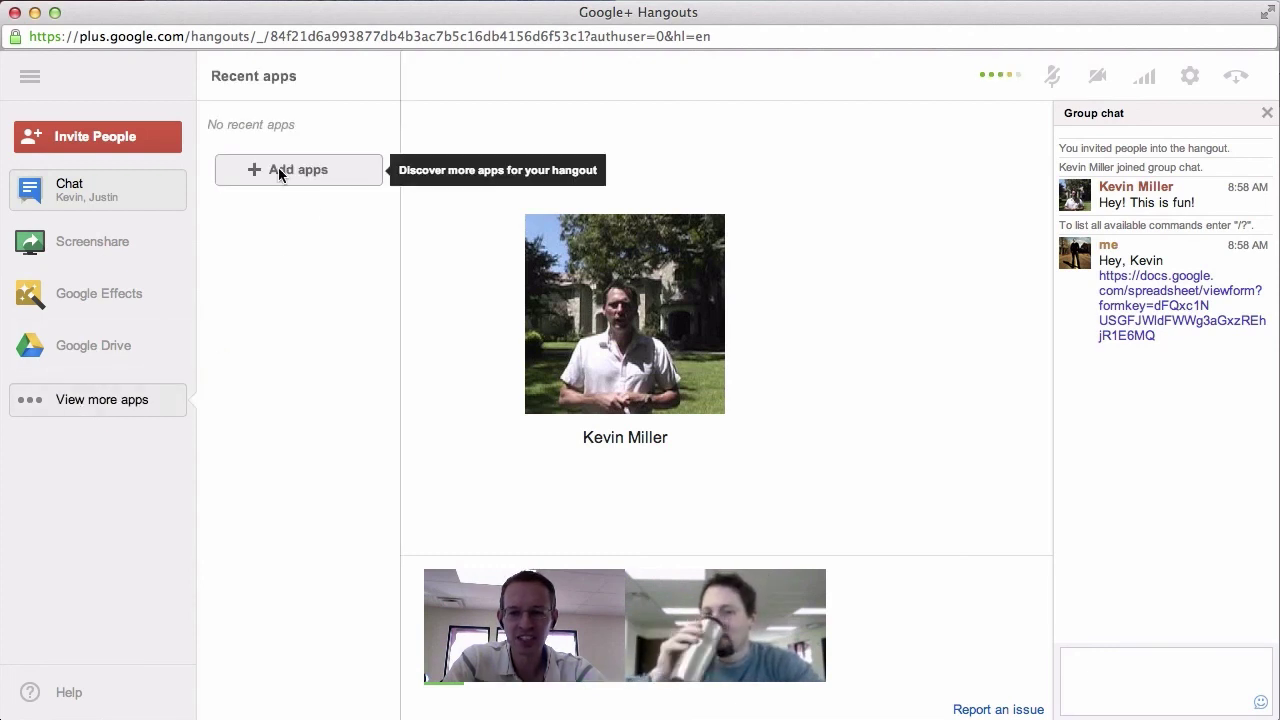
pyautogui.click(279, 171)
pyautogui.scroll(-6, 835, 265)
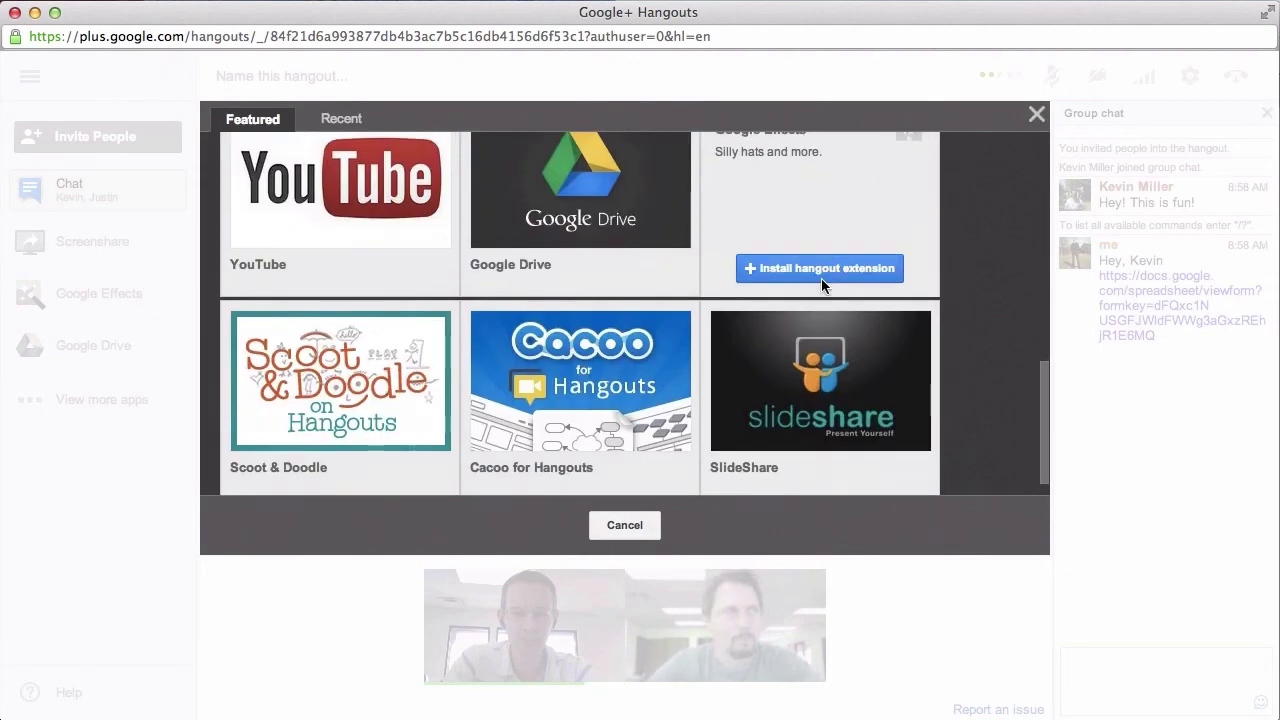
pyautogui.click(1036, 114)
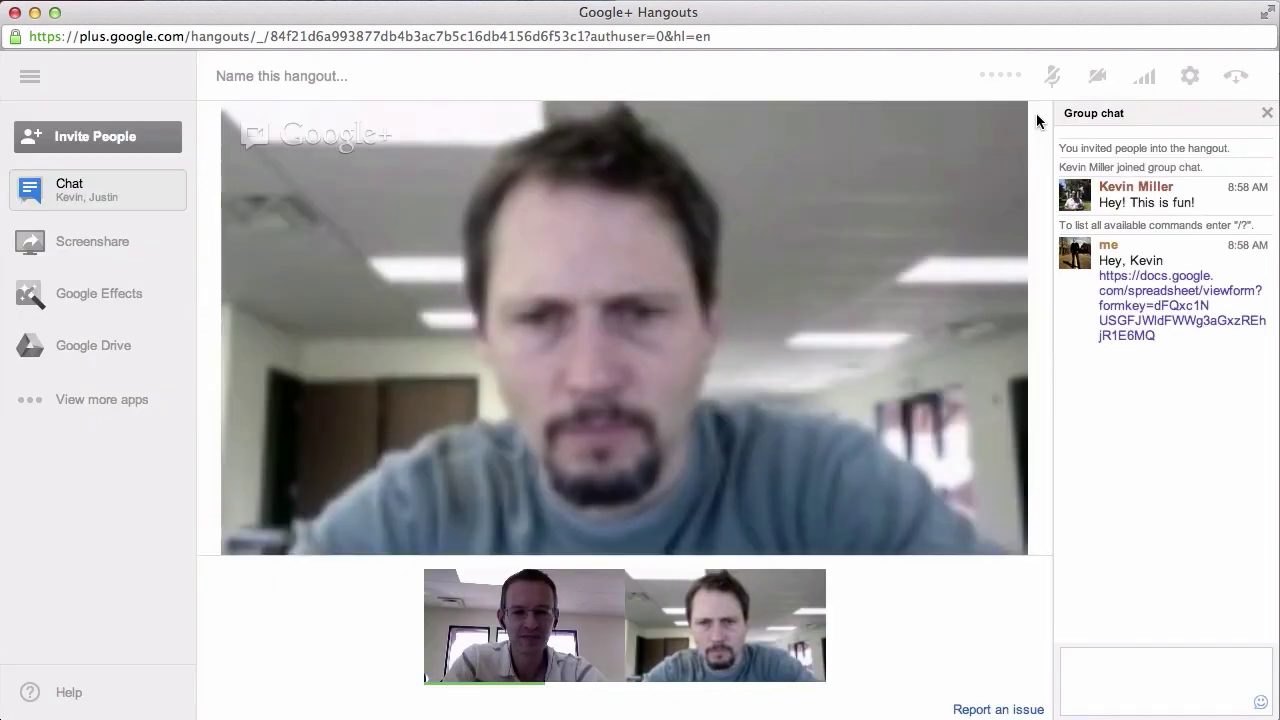